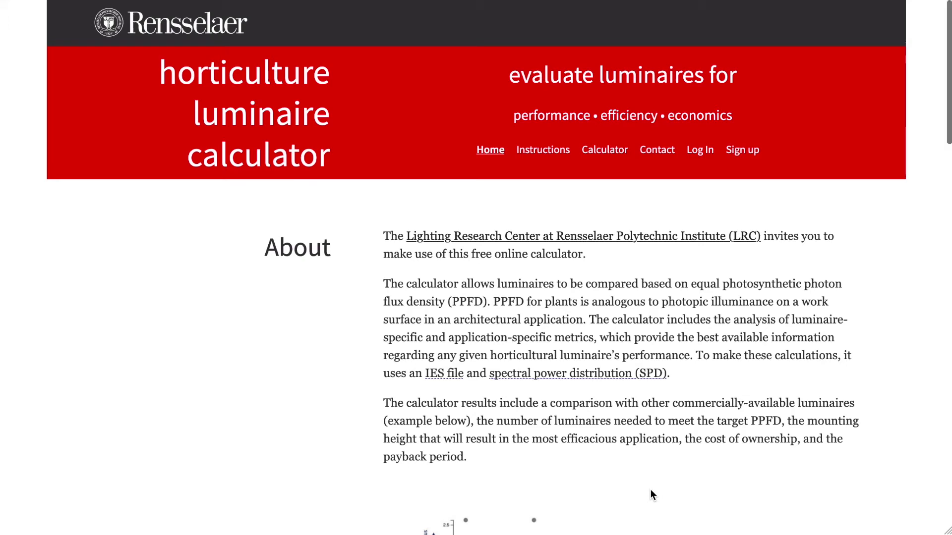
{"action": "scroll", "coordinate": [651, 491], "scroll_direction": "down", "scroll_amount": 5}
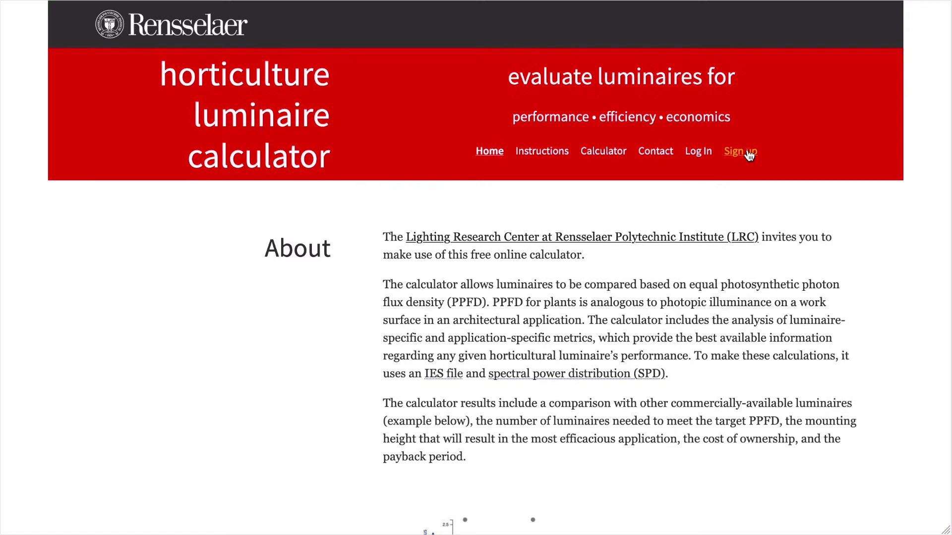
- Sign up for a new account with email, password and password confirmation, then submit it
{"action": "left_click", "coordinate": [750, 154]}
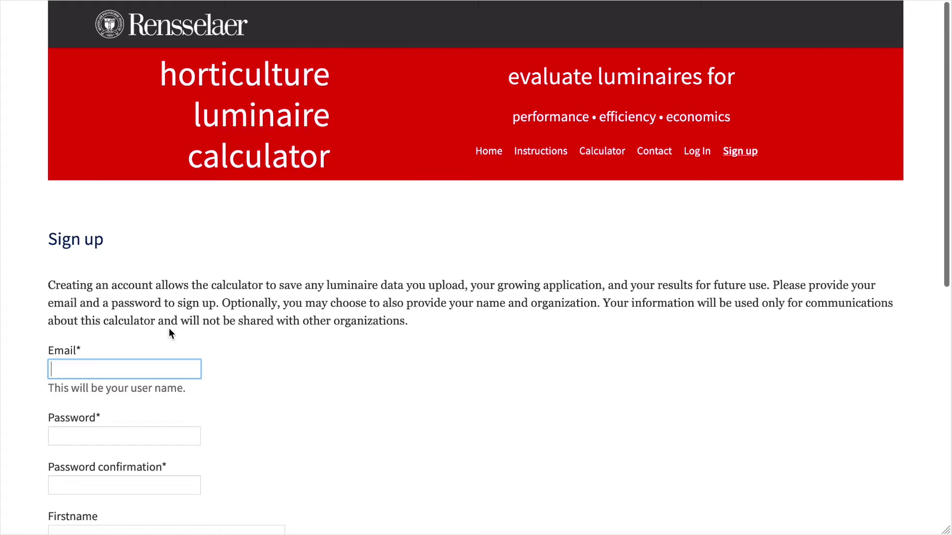
{"action": "scroll", "coordinate": [169, 329], "scroll_direction": "down", "scroll_amount": 3}
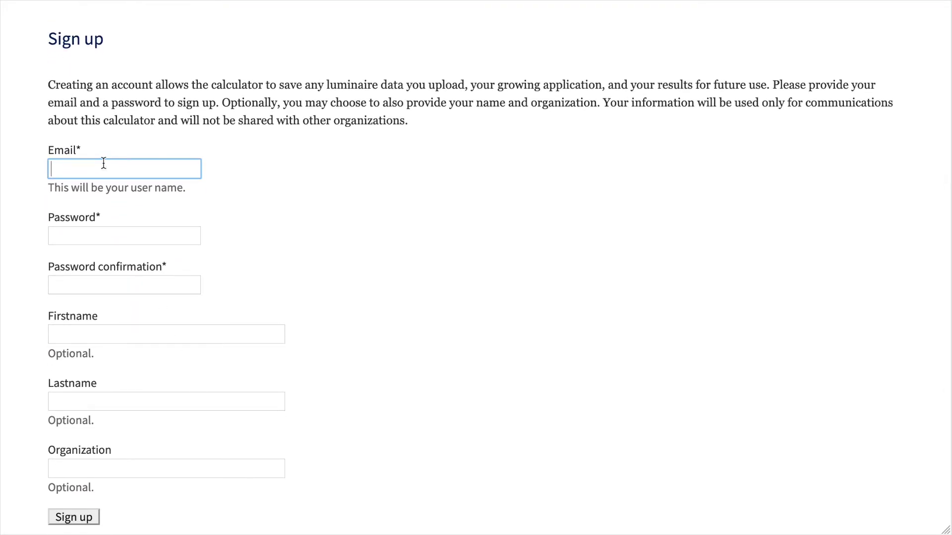
{"action": "key", "text": "Tab"}
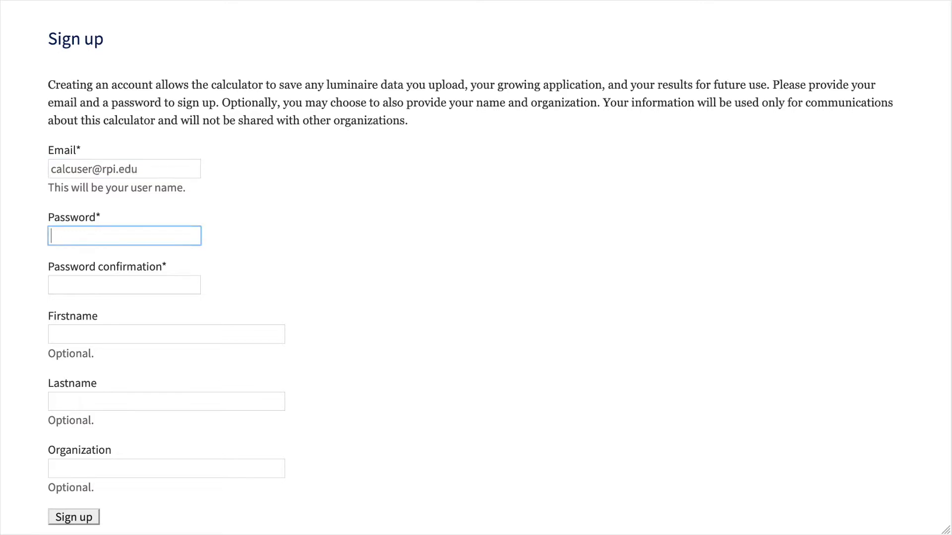
{"action": "type", "text": "••••••••"}
{"action": "type", "text": "••"}
{"action": "key", "text": "Tab"}
{"action": "type", "text": "••••"}
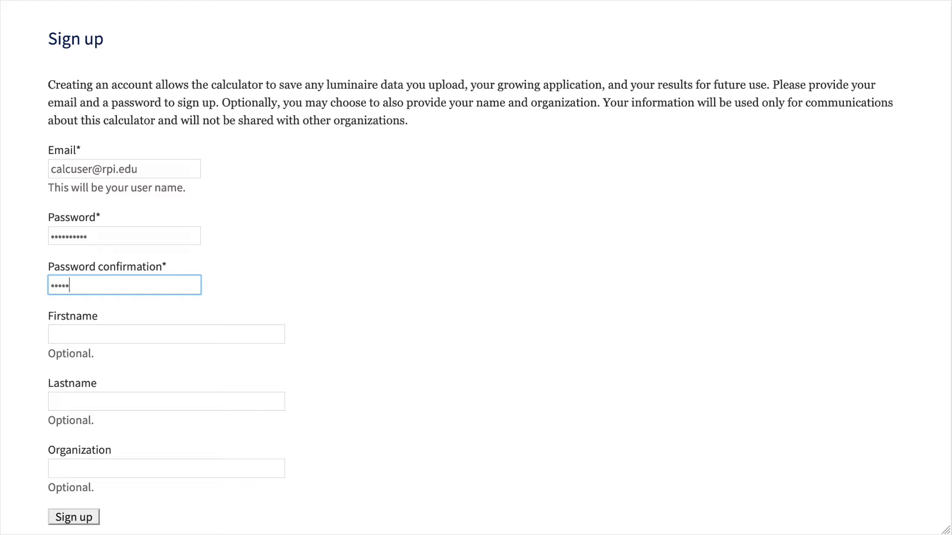
{"action": "type", "text": "••••••"}
{"action": "key", "text": "Tab"}
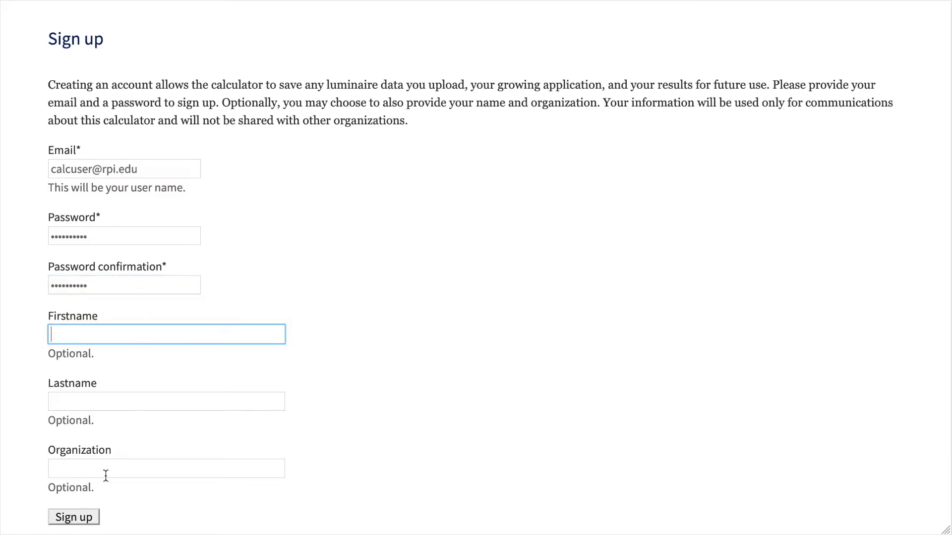
{"action": "left_click", "coordinate": [85, 517]}
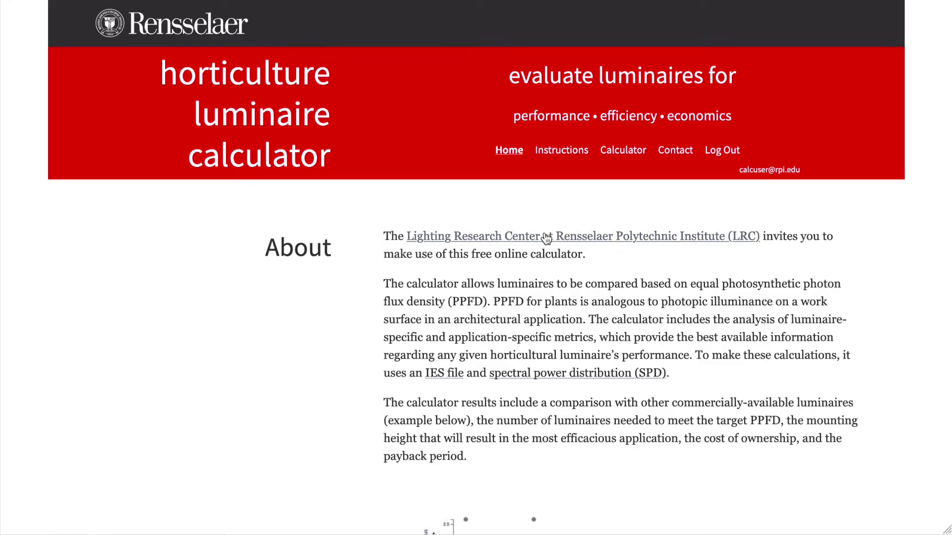
- Go to the Calculator's Step 1 Luminaires page from the top navigation
{"action": "left_click", "coordinate": [624, 152]}
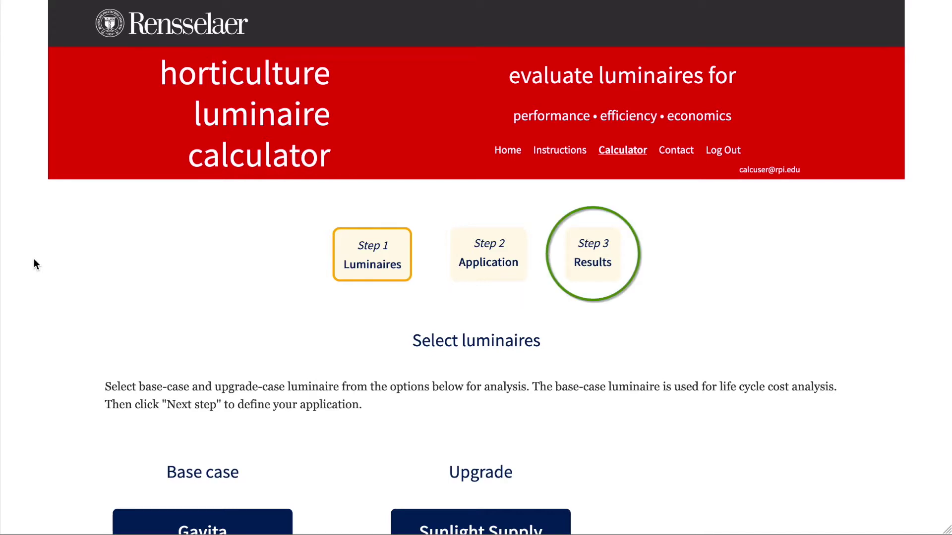
{"action": "scroll", "coordinate": [33, 264], "scroll_direction": "down", "scroll_amount": 1}
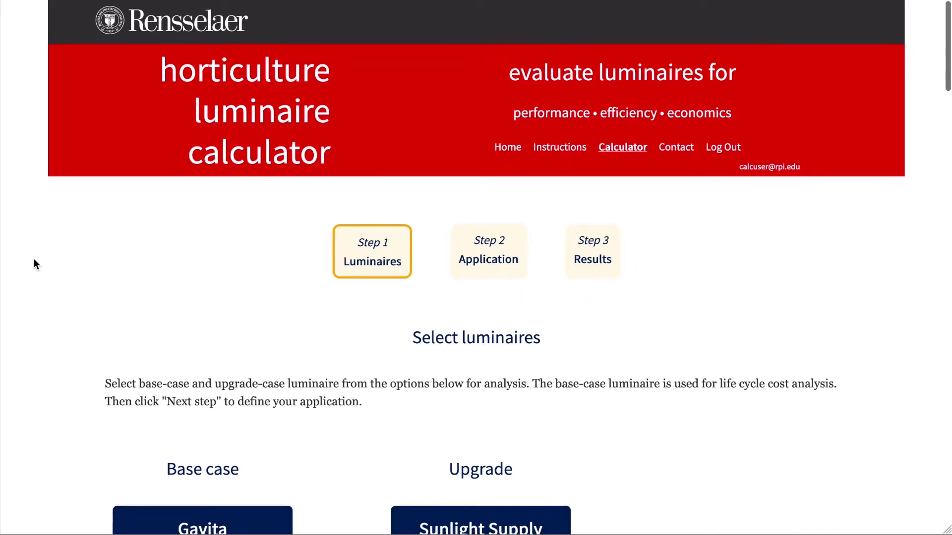
{"action": "scroll", "coordinate": [34, 264], "scroll_direction": "down", "scroll_amount": 2}
{"action": "scroll", "coordinate": [34, 264], "scroll_direction": "down", "scroll_amount": 1}
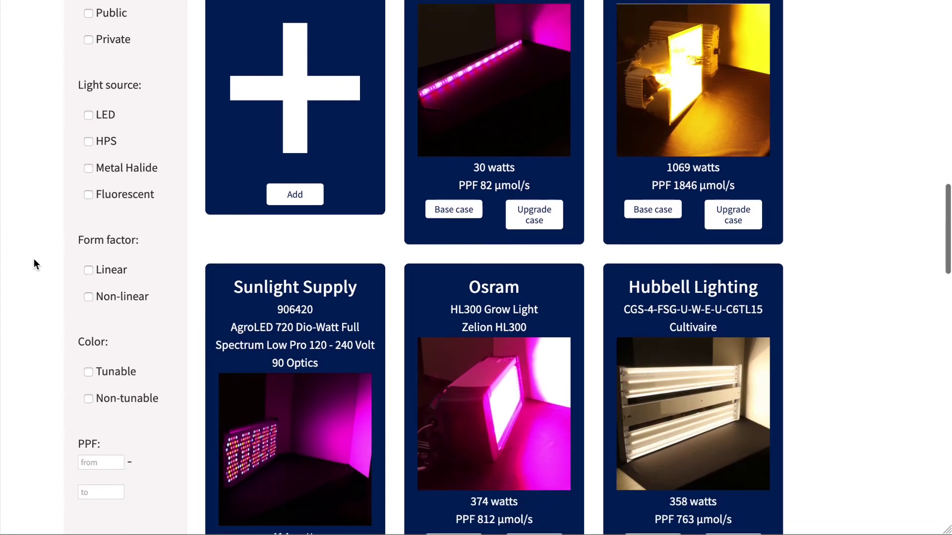
{"action": "scroll", "coordinate": [34, 264], "scroll_direction": "down", "scroll_amount": 2}
{"action": "scroll", "coordinate": [33, 264], "scroll_direction": "down", "scroll_amount": 3}
{"action": "scroll", "coordinate": [34, 264], "scroll_direction": "down", "scroll_amount": 2}
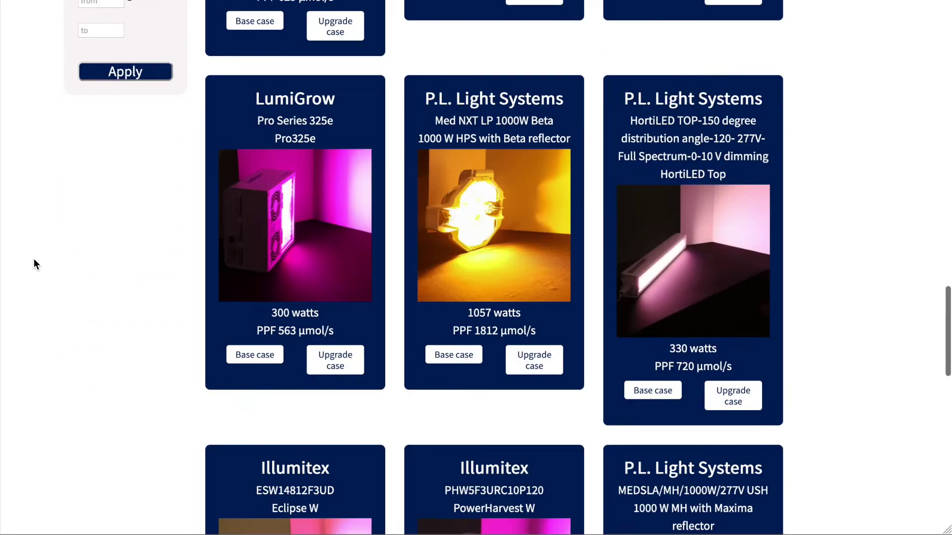
{"action": "scroll", "coordinate": [33, 264], "scroll_direction": "down", "scroll_amount": 3}
{"action": "scroll", "coordinate": [33, 265], "scroll_direction": "down", "scroll_amount": 2}
{"action": "scroll", "coordinate": [33, 264], "scroll_direction": "down", "scroll_amount": 3}
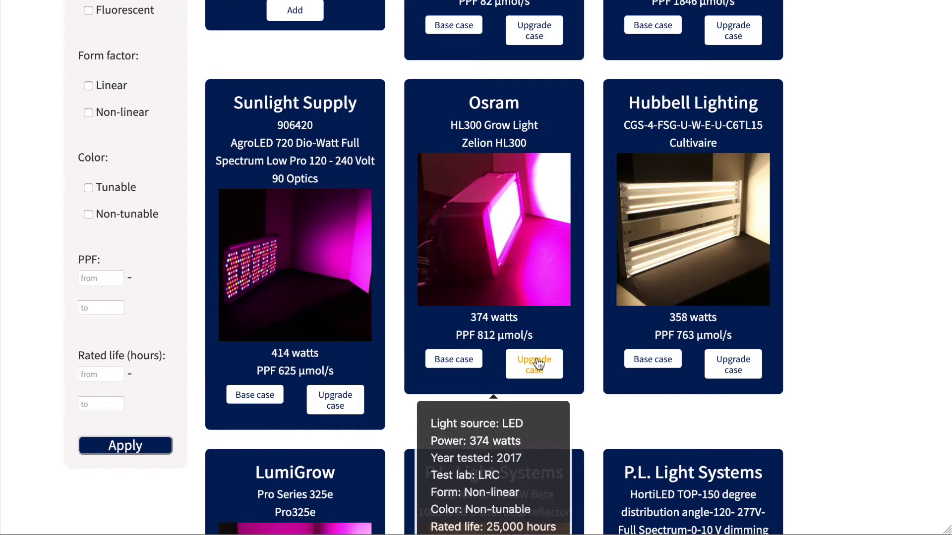
- Make the Osram HL300 the upgrade case and filter the catalogue to LED luminaires
{"action": "left_click", "coordinate": [537, 364]}
{"action": "scroll", "coordinate": [537, 358], "scroll_direction": "down", "scroll_amount": 3}
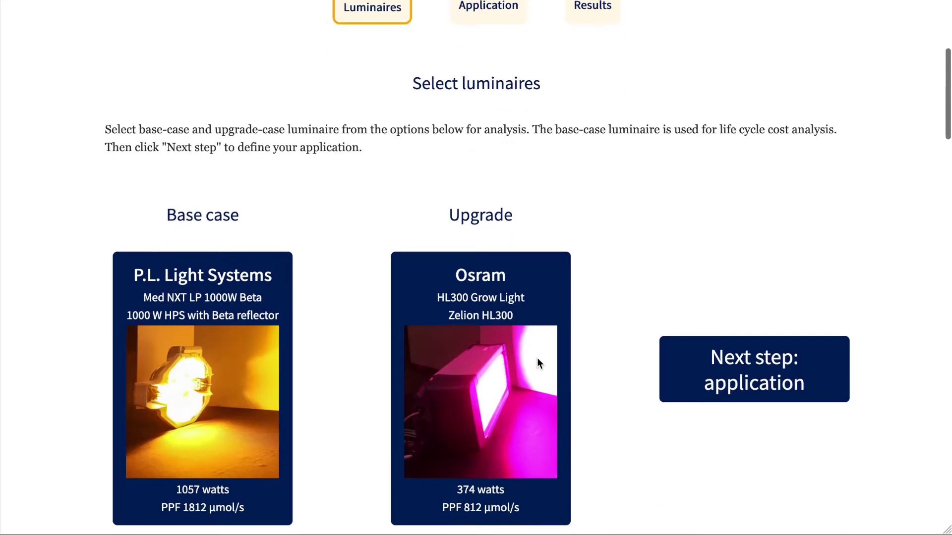
{"action": "scroll", "coordinate": [537, 358], "scroll_direction": "down", "scroll_amount": 1}
{"action": "scroll", "coordinate": [537, 358], "scroll_direction": "down", "scroll_amount": 1}
{"action": "scroll", "coordinate": [85, 260], "scroll_direction": "down", "scroll_amount": 6}
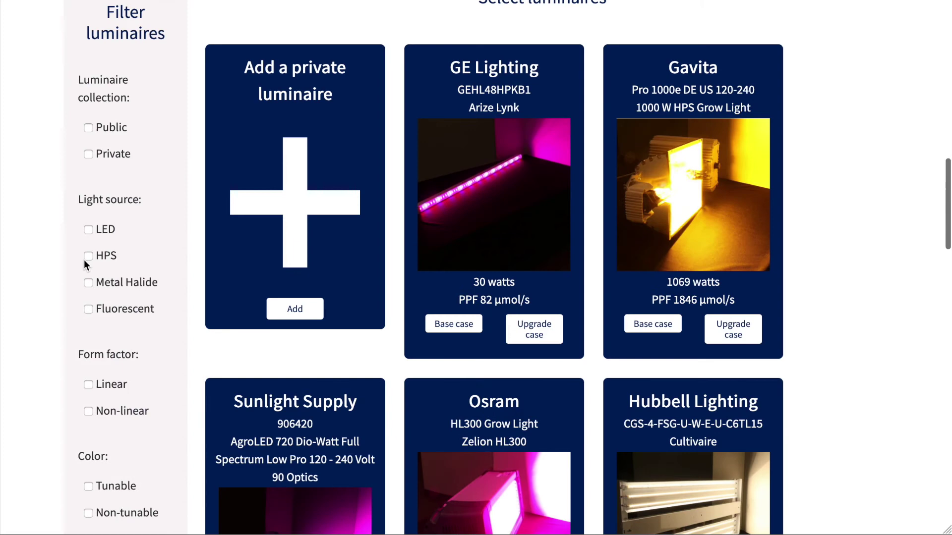
{"action": "left_click", "coordinate": [90, 231]}
{"action": "scroll", "coordinate": [56, 246], "scroll_direction": "down", "scroll_amount": 2}
{"action": "scroll", "coordinate": [56, 246], "scroll_direction": "down", "scroll_amount": 5}
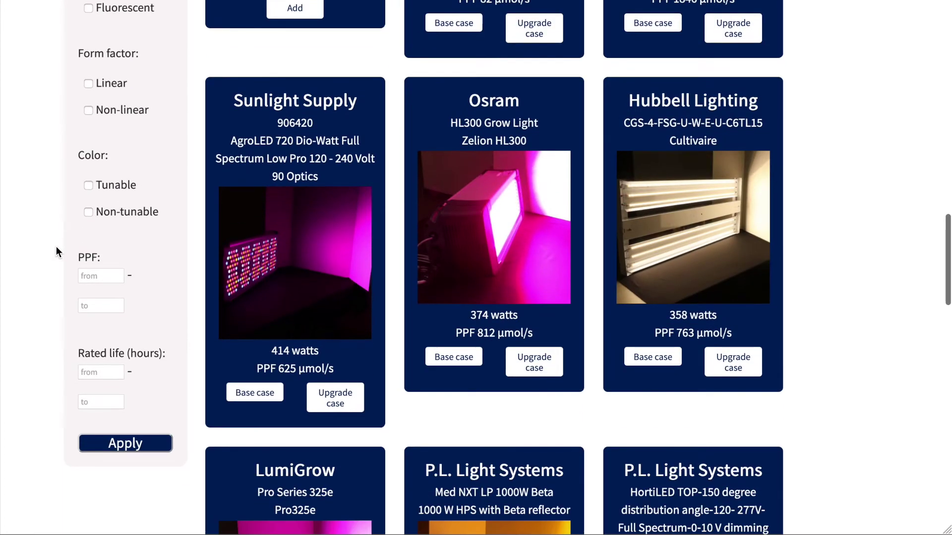
{"action": "left_click", "coordinate": [114, 445]}
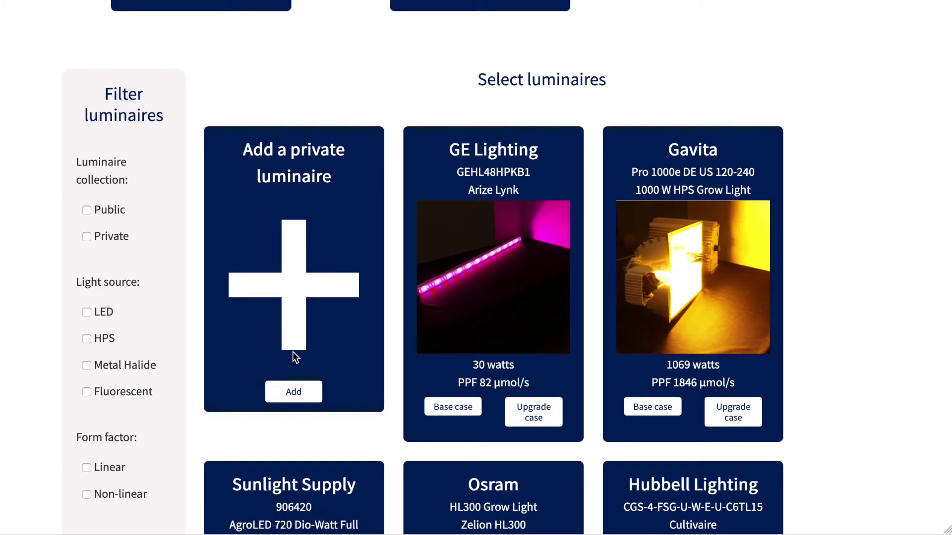
{"action": "left_click", "coordinate": [295, 394]}
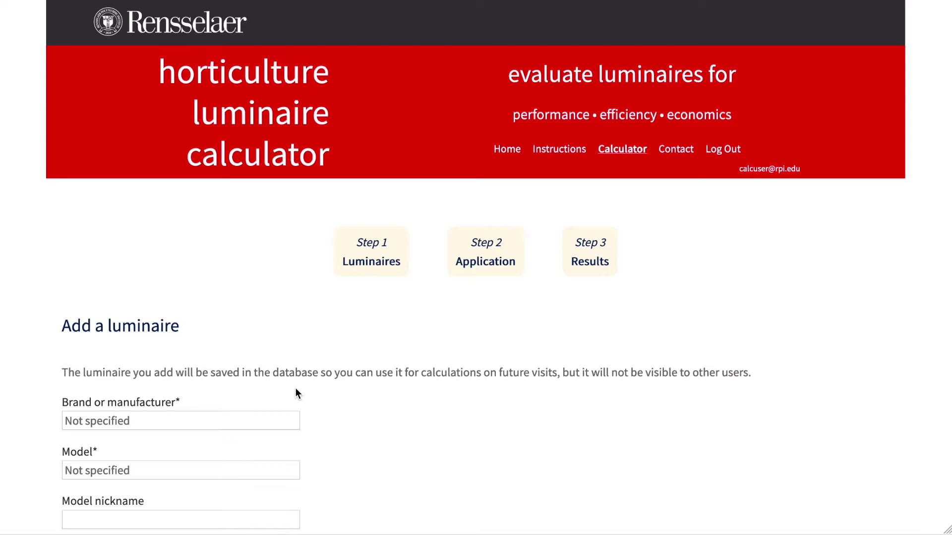
{"action": "scroll", "coordinate": [35, 395], "scroll_direction": "down", "scroll_amount": 3}
{"action": "scroll", "coordinate": [35, 390], "scroll_direction": "down", "scroll_amount": 3}
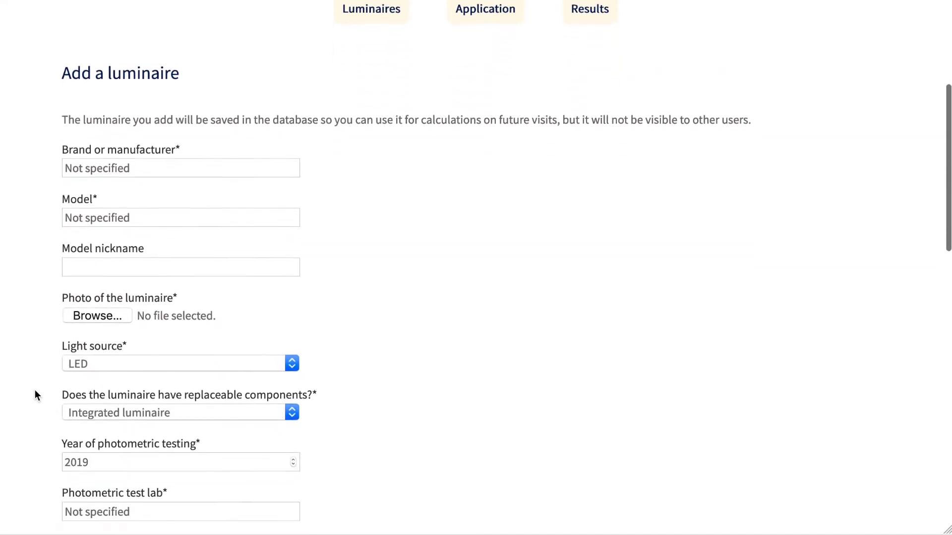
{"action": "scroll", "coordinate": [35, 391], "scroll_direction": "down", "scroll_amount": 2}
{"action": "scroll", "coordinate": [34, 396], "scroll_direction": "down", "scroll_amount": 1}
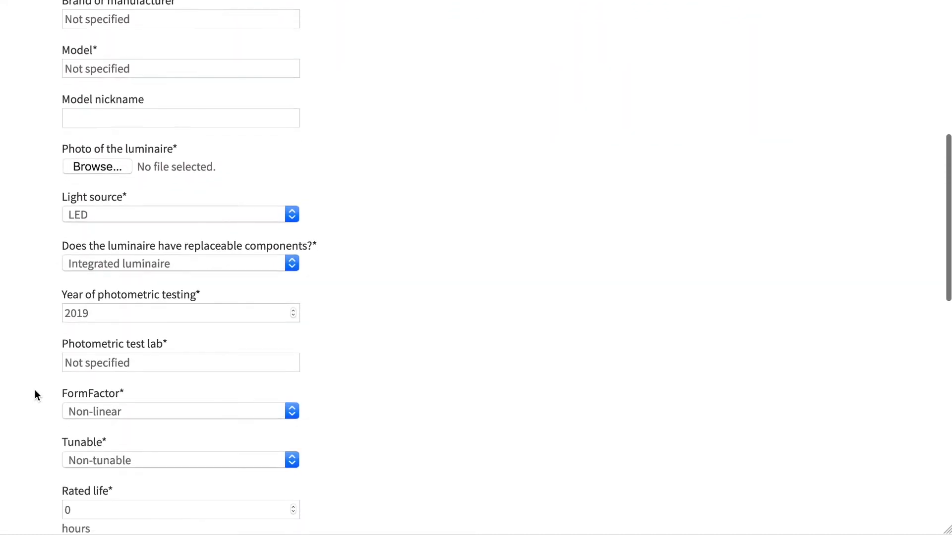
{"action": "left_click", "coordinate": [295, 218]}
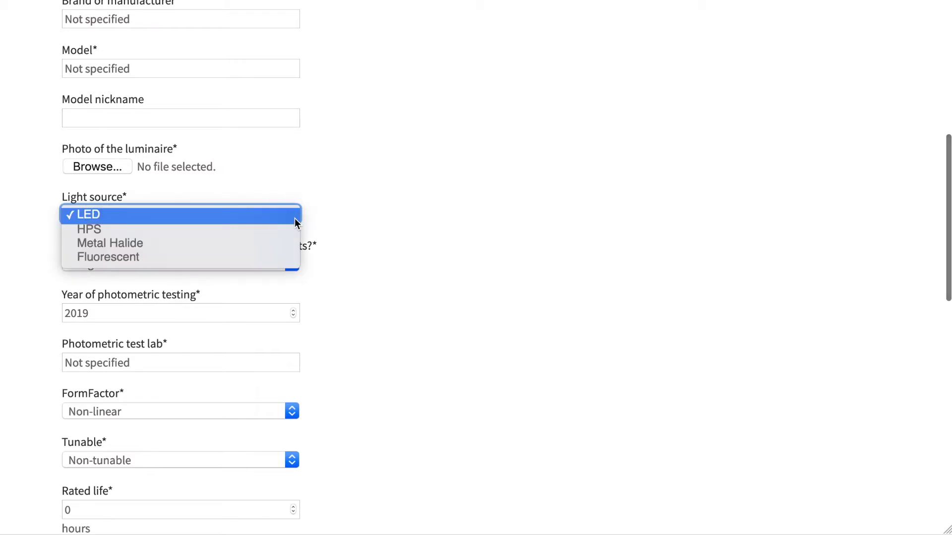
{"action": "left_click", "coordinate": [293, 216]}
{"action": "scroll", "coordinate": [383, 267], "scroll_direction": "down", "scroll_amount": 2}
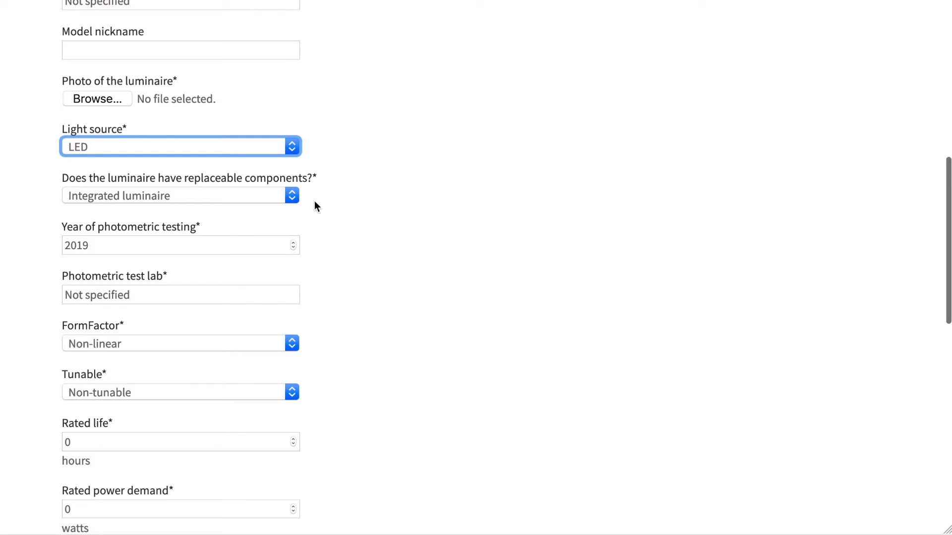
{"action": "left_click", "coordinate": [292, 197]}
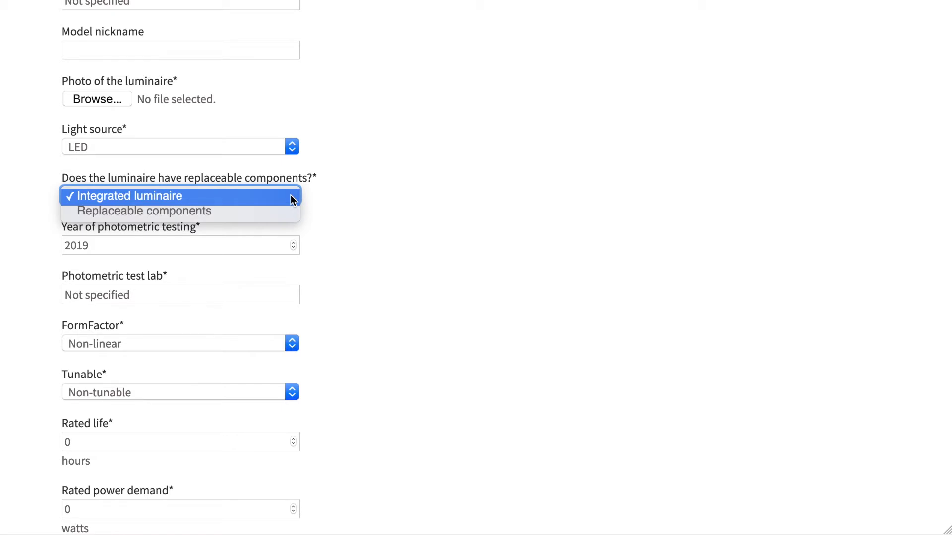
{"action": "left_click", "coordinate": [292, 200]}
{"action": "scroll", "coordinate": [372, 230], "scroll_direction": "down", "scroll_amount": 3}
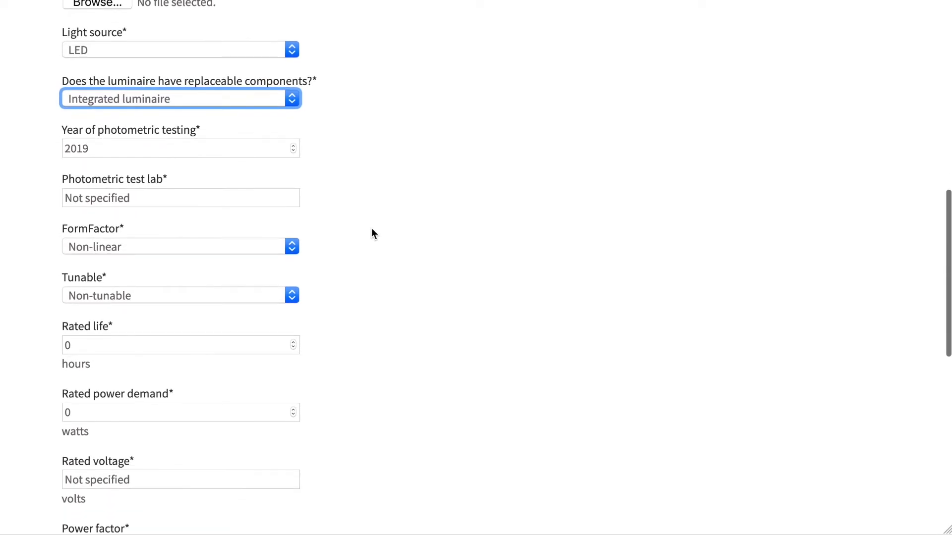
{"action": "scroll", "coordinate": [372, 230], "scroll_direction": "down", "scroll_amount": 1}
{"action": "left_click", "coordinate": [292, 215]}
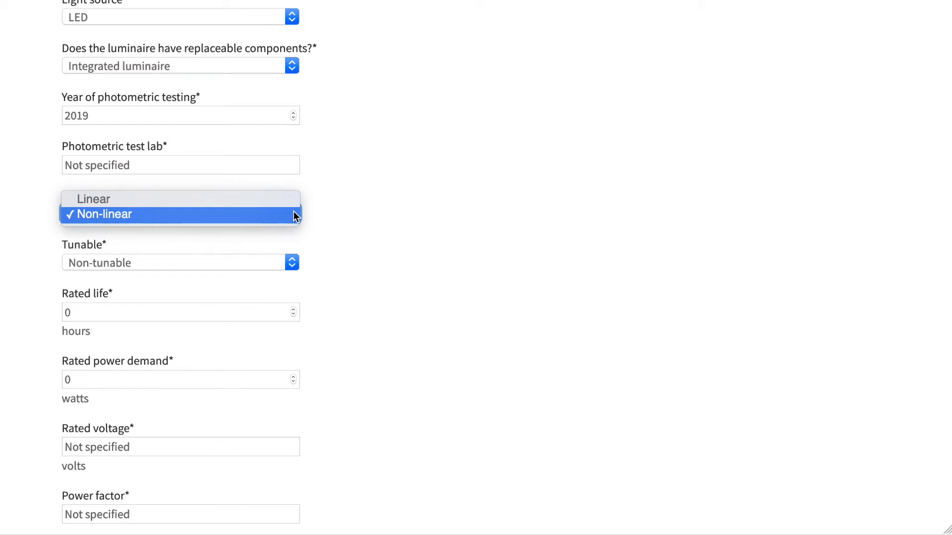
{"action": "left_click", "coordinate": [294, 214]}
{"action": "scroll", "coordinate": [382, 232], "scroll_direction": "down", "scroll_amount": 1}
{"action": "scroll", "coordinate": [382, 232], "scroll_direction": "down", "scroll_amount": 3}
{"action": "scroll", "coordinate": [383, 232], "scroll_direction": "down", "scroll_amount": 2}
{"action": "scroll", "coordinate": [383, 233], "scroll_direction": "down", "scroll_amount": 1}
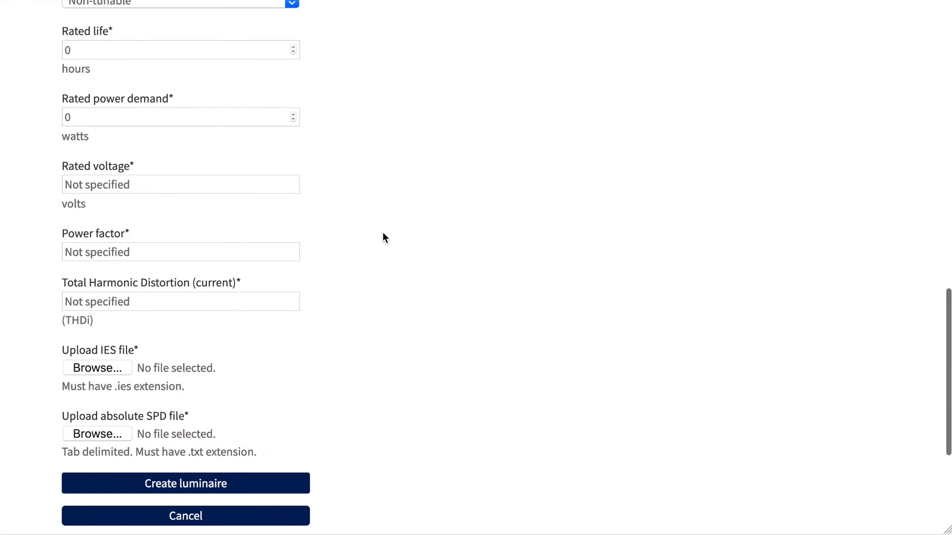
{"action": "scroll", "coordinate": [383, 232], "scroll_direction": "down", "scroll_amount": 3}
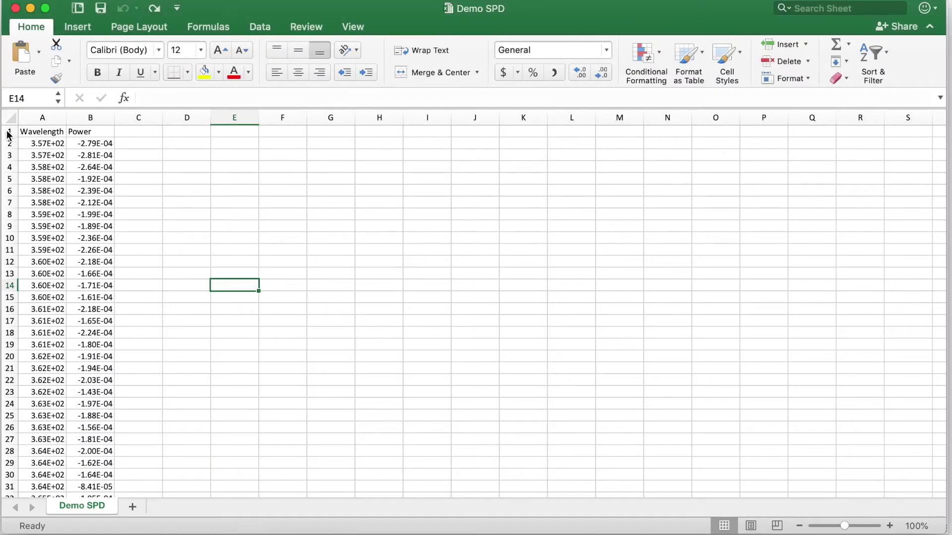
- Delete the Wavelength/Power header row so the spectrum data starts at row 1
{"action": "left_click", "coordinate": [6, 132]}
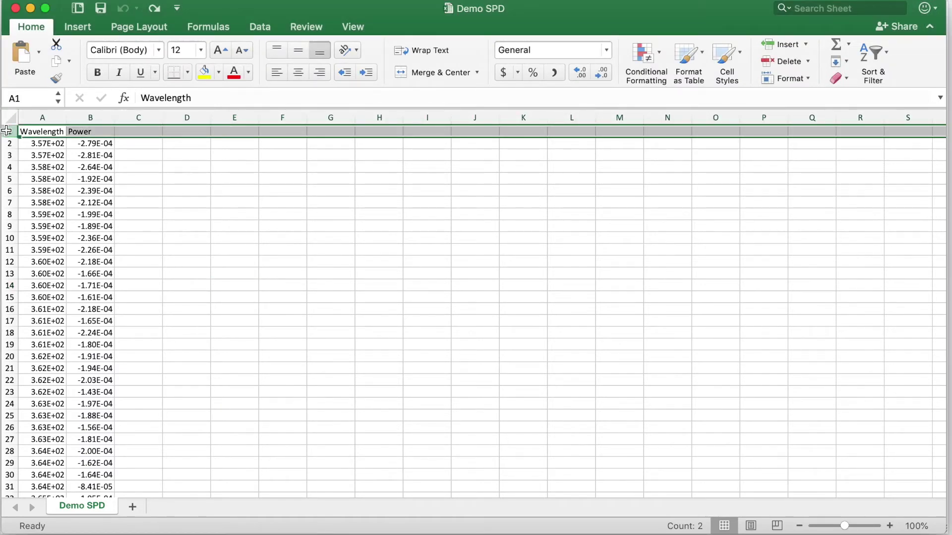
{"action": "right_click", "coordinate": [6, 131]}
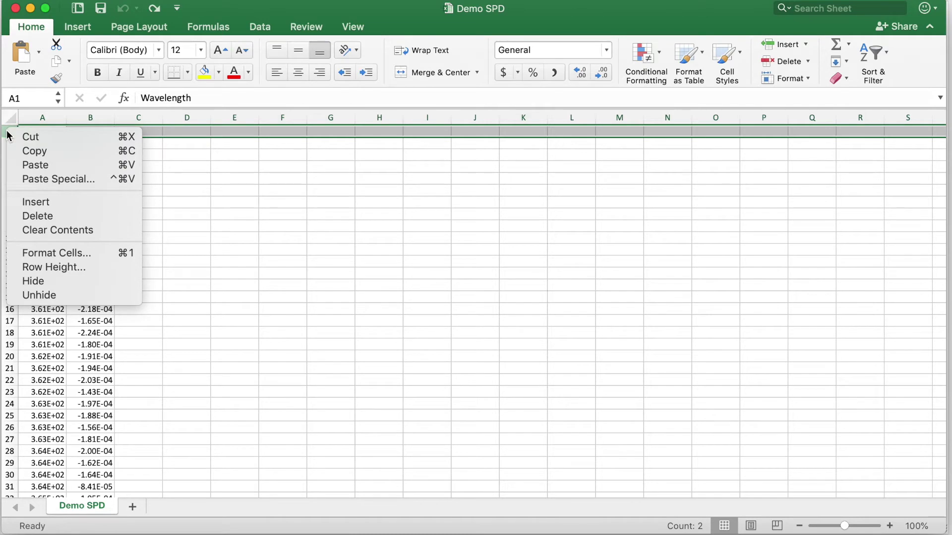
{"action": "left_click", "coordinate": [27, 217]}
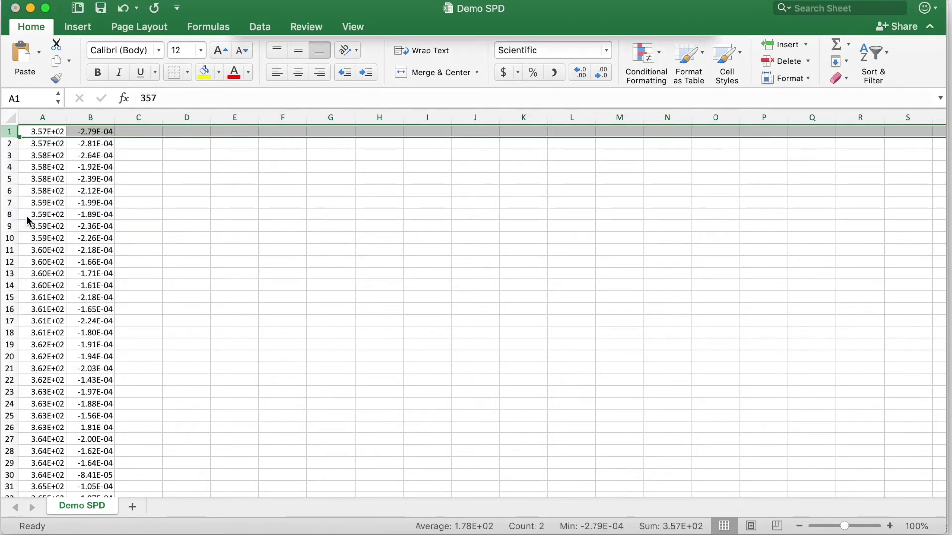
- Save the Demo SPD data as a Tab delimited Text (.txt) file, keeping the format despite the warning
{"action": "key", "text": "super+shift+s"}
{"action": "left_click", "coordinate": [679, 142]}
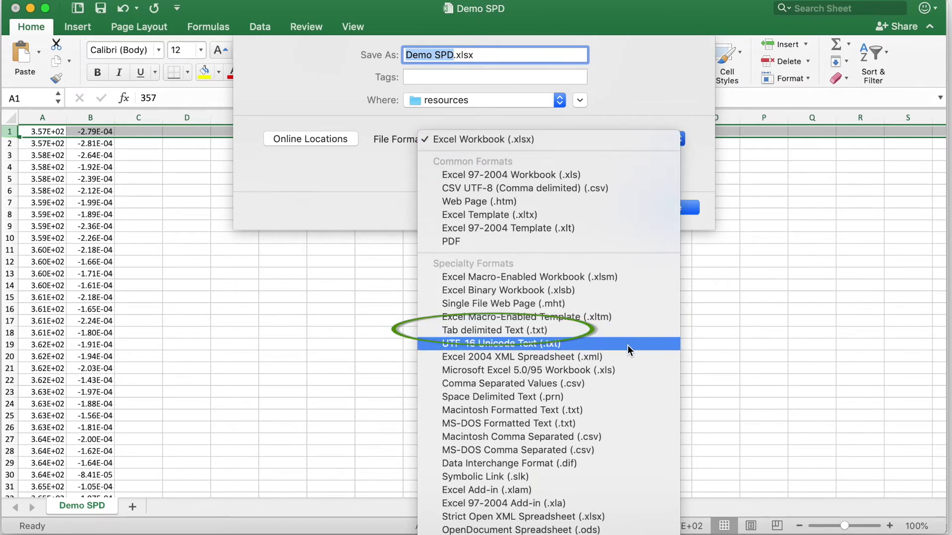
{"action": "left_click", "coordinate": [629, 332]}
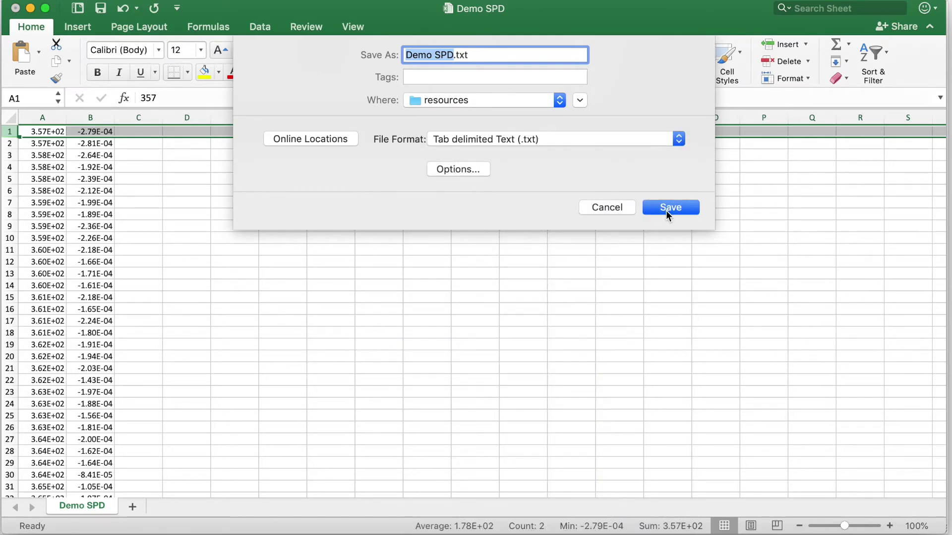
{"action": "left_click", "coordinate": [667, 211]}
{"action": "left_click", "coordinate": [600, 178]}
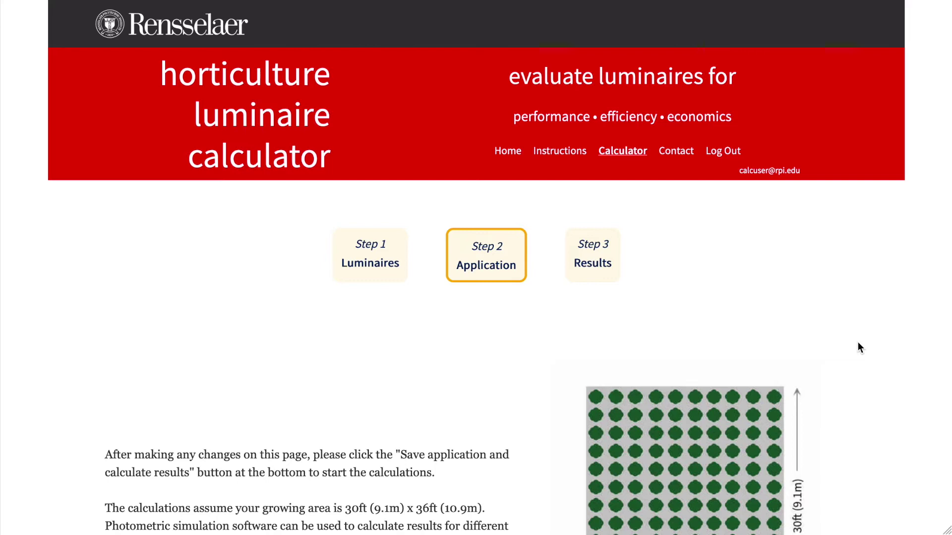
{"action": "scroll", "coordinate": [858, 347], "scroll_direction": "down", "scroll_amount": 1}
{"action": "scroll", "coordinate": [857, 347], "scroll_direction": "down", "scroll_amount": 2}
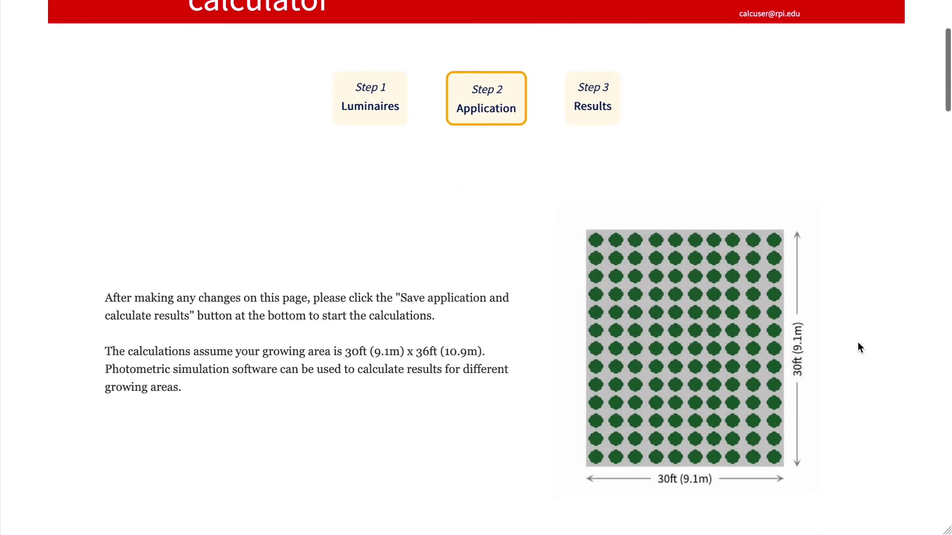
{"action": "scroll", "coordinate": [858, 347], "scroll_direction": "down", "scroll_amount": 1}
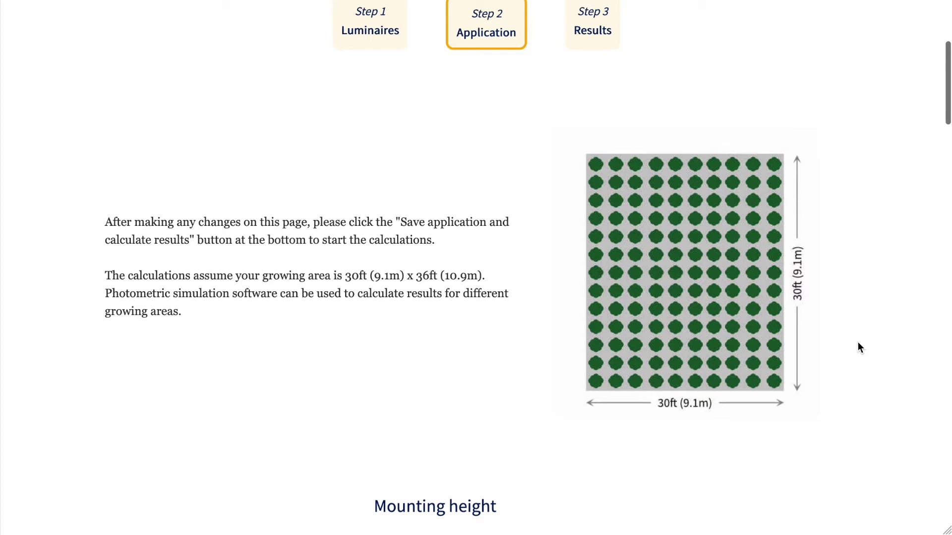
{"action": "scroll", "coordinate": [857, 348], "scroll_direction": "down", "scroll_amount": 3}
{"action": "scroll", "coordinate": [858, 347], "scroll_direction": "down", "scroll_amount": 1}
{"action": "scroll", "coordinate": [858, 348], "scroll_direction": "down", "scroll_amount": 1}
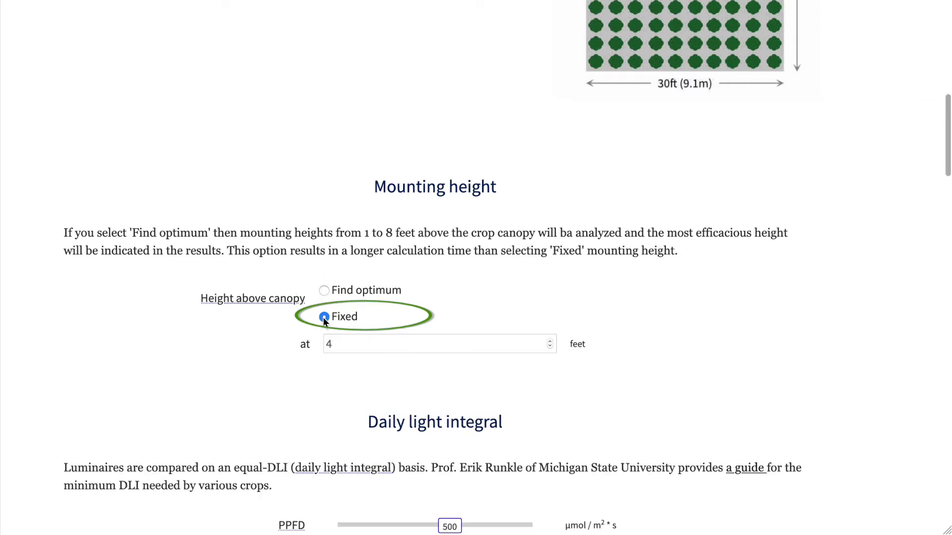
- Choose Find optimum for mounting height and lower PPFD from 500 to 335
{"action": "left_click", "coordinate": [325, 291]}
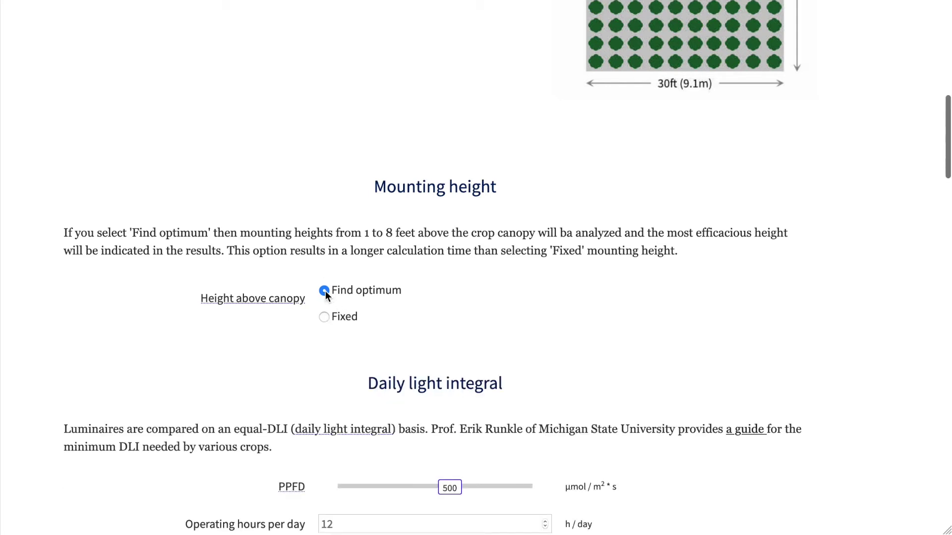
{"action": "scroll", "coordinate": [872, 388], "scroll_direction": "down", "scroll_amount": 1}
{"action": "scroll", "coordinate": [873, 388], "scroll_direction": "down", "scroll_amount": 2}
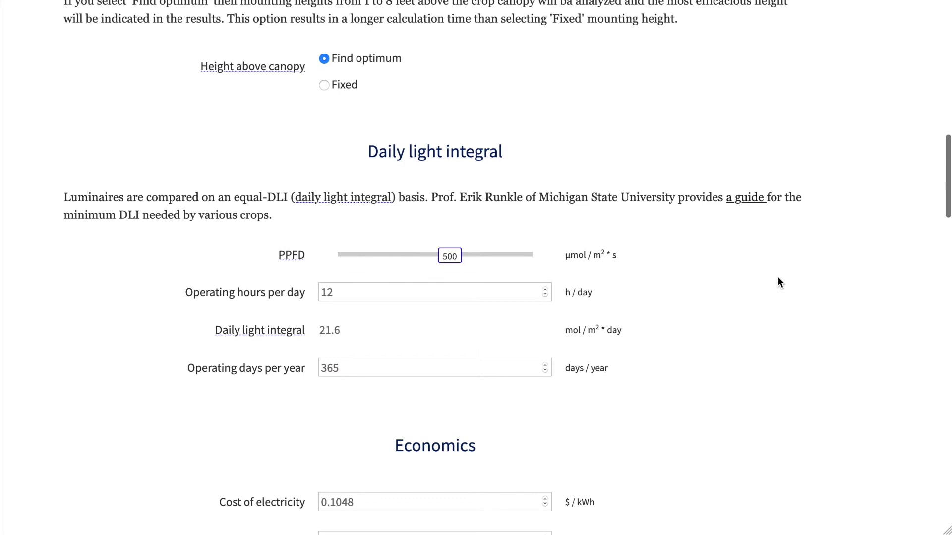
{"action": "left_click_drag", "start_coordinate": [459, 256], "coordinate": [408, 262]}
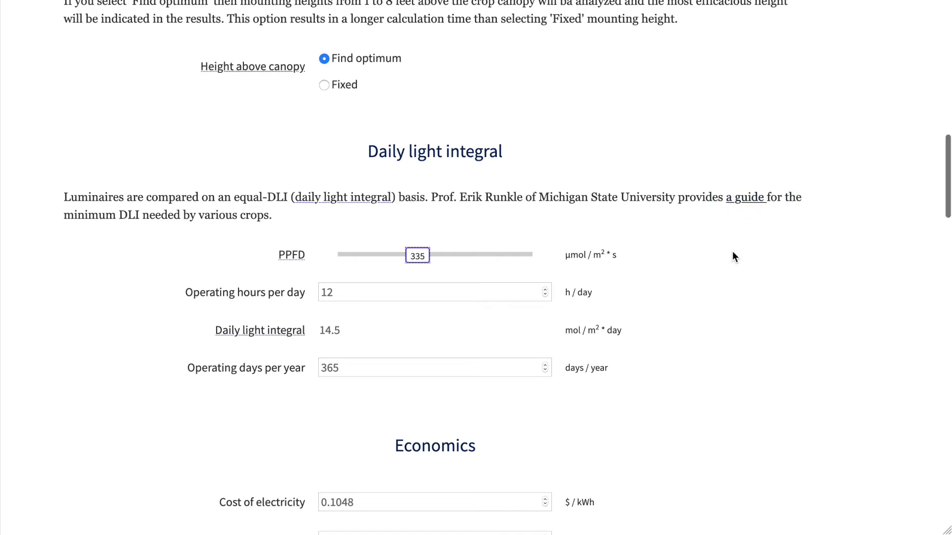
{"action": "scroll", "coordinate": [733, 257], "scroll_direction": "down", "scroll_amount": 5}
{"action": "scroll", "coordinate": [733, 252], "scroll_direction": "down", "scroll_amount": 3}
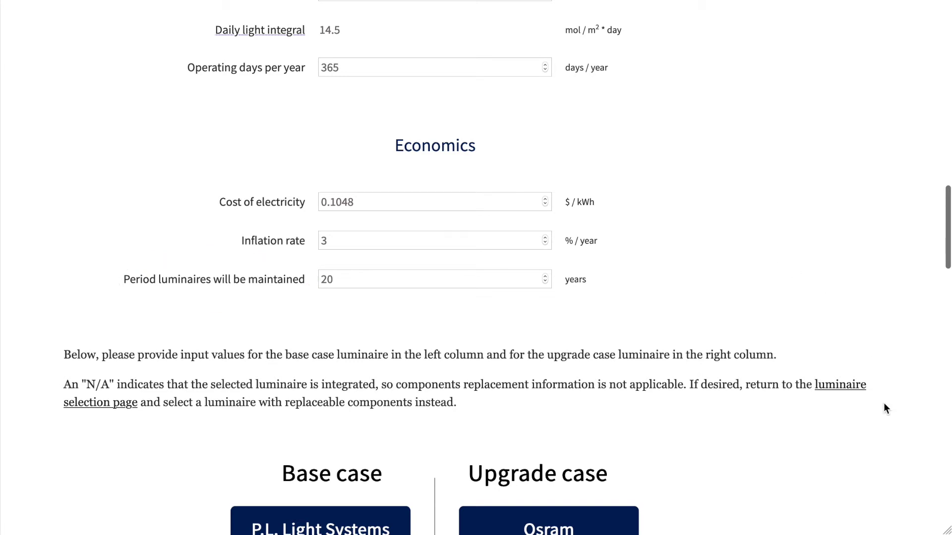
{"action": "scroll", "coordinate": [855, 461], "scroll_direction": "down", "scroll_amount": 1}
{"action": "scroll", "coordinate": [856, 462], "scroll_direction": "down", "scroll_amount": 3}
{"action": "scroll", "coordinate": [856, 461], "scroll_direction": "down", "scroll_amount": 2}
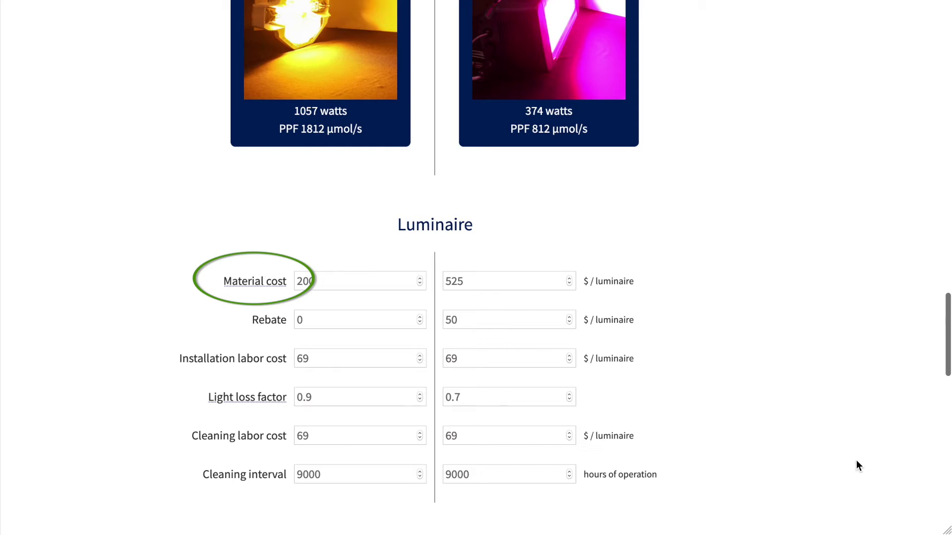
- Set the base case material cost and installation labor cost both to 0
{"action": "left_click", "coordinate": [337, 288]}
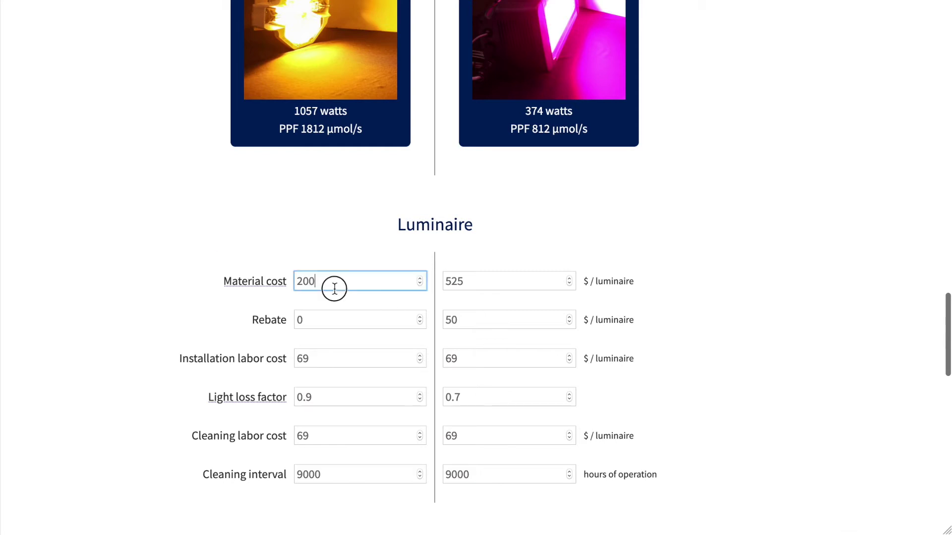
{"action": "double_click", "coordinate": [297, 282]}
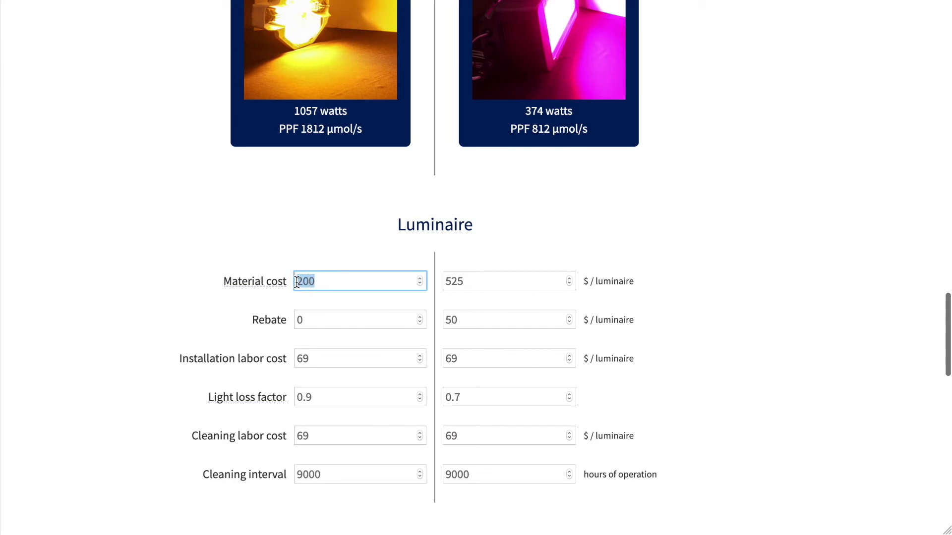
{"action": "type", "text": "0"}
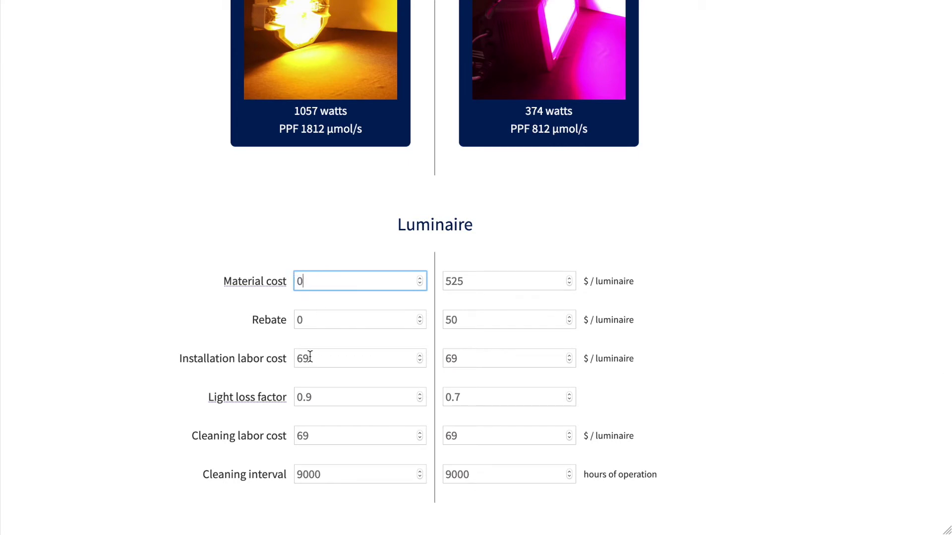
{"action": "double_click", "coordinate": [294, 358]}
{"action": "type", "text": "0"}
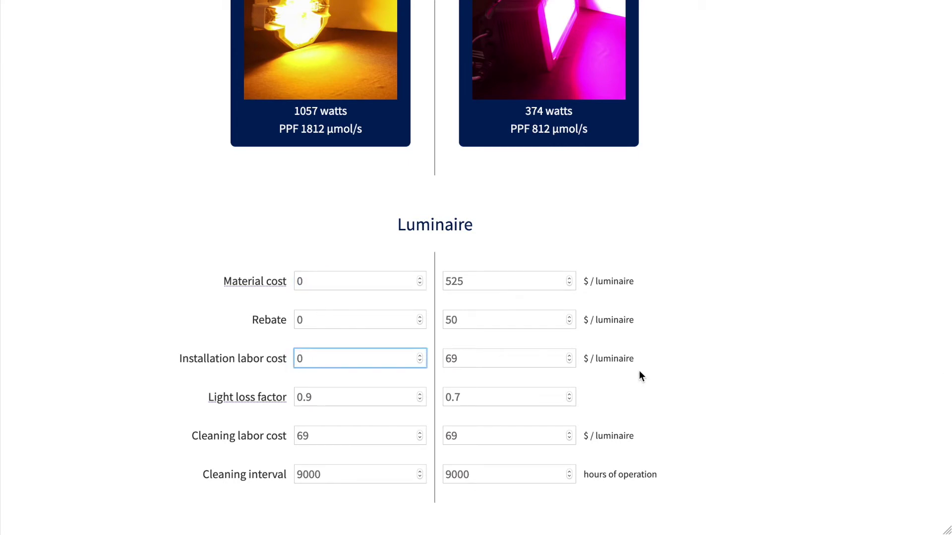
{"action": "left_click", "coordinate": [702, 378]}
{"action": "scroll", "coordinate": [703, 379], "scroll_direction": "down", "scroll_amount": 3}
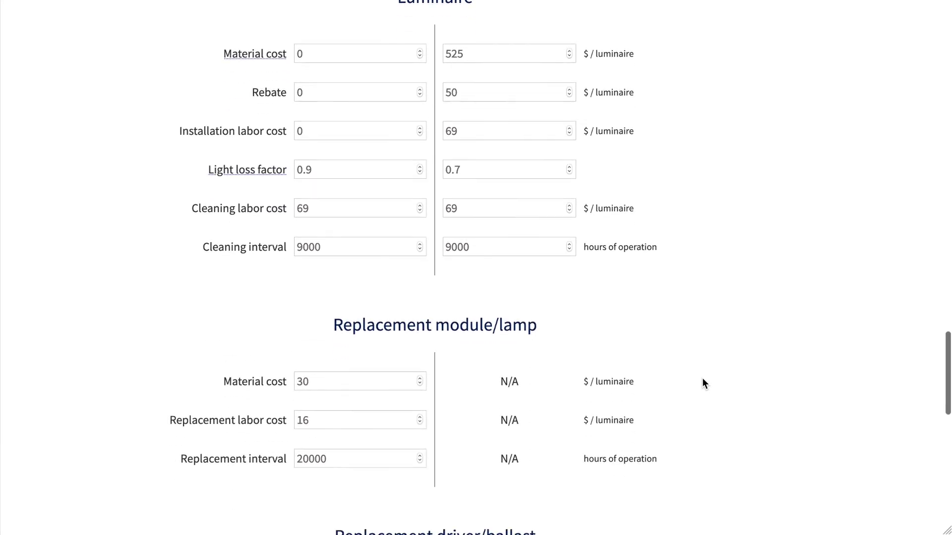
{"action": "scroll", "coordinate": [702, 378], "scroll_direction": "down", "scroll_amount": 2}
{"action": "scroll", "coordinate": [703, 384], "scroll_direction": "down", "scroll_amount": 2}
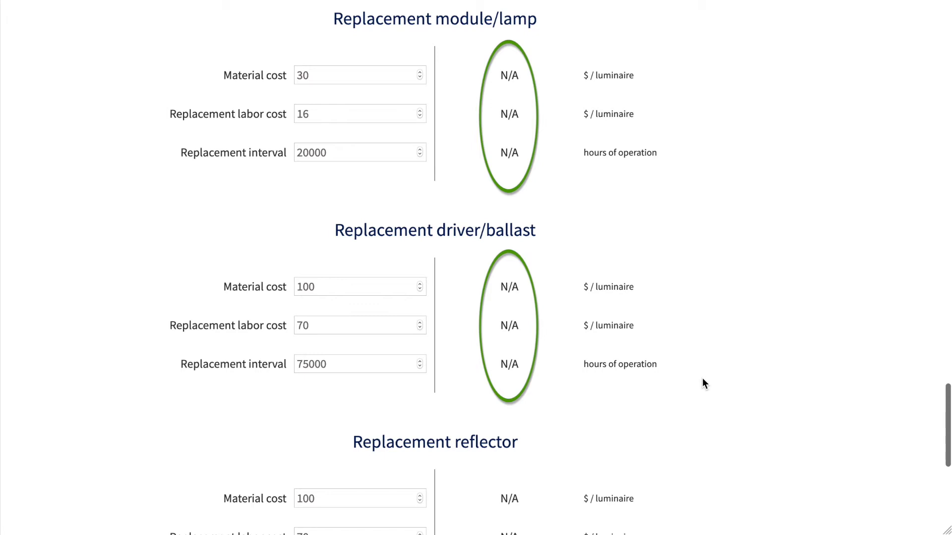
{"action": "scroll", "coordinate": [703, 378], "scroll_direction": "down", "scroll_amount": 2}
{"action": "scroll", "coordinate": [703, 379], "scroll_direction": "down", "scroll_amount": 2}
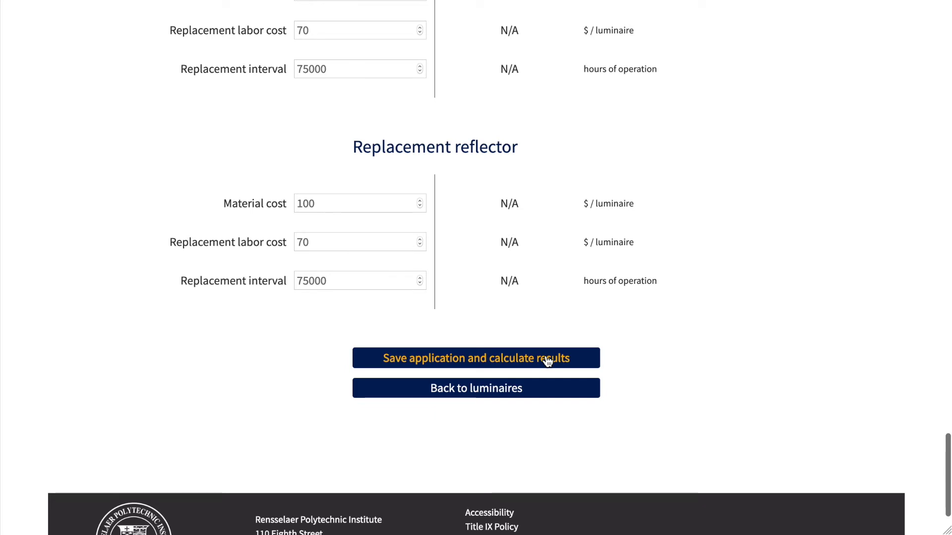
- Save the application and calculate results for the Osram upgrade luminaire
{"action": "left_click", "coordinate": [547, 359]}
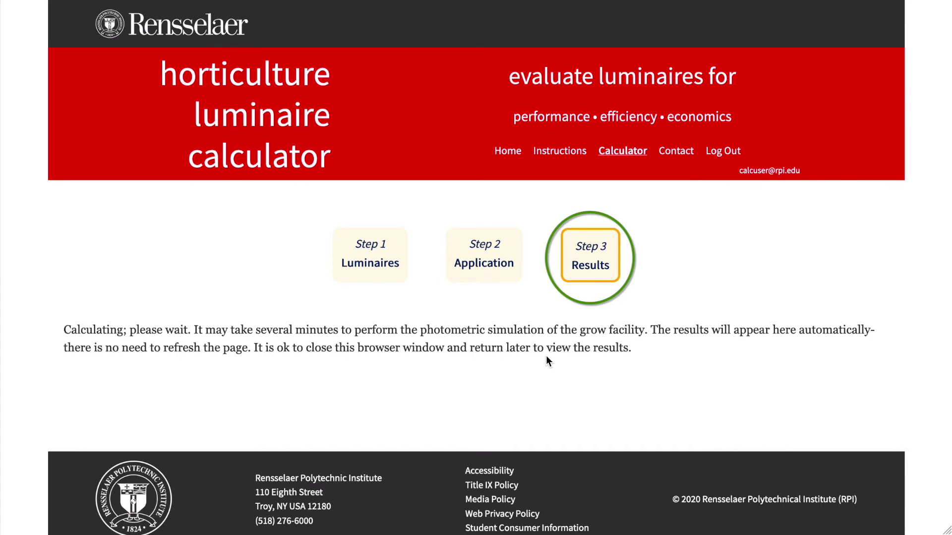
{"action": "scroll", "coordinate": [823, 384], "scroll_direction": "down", "scroll_amount": 1}
{"action": "scroll", "coordinate": [824, 384], "scroll_direction": "down", "scroll_amount": 1}
{"action": "scroll", "coordinate": [824, 385], "scroll_direction": "down", "scroll_amount": 1}
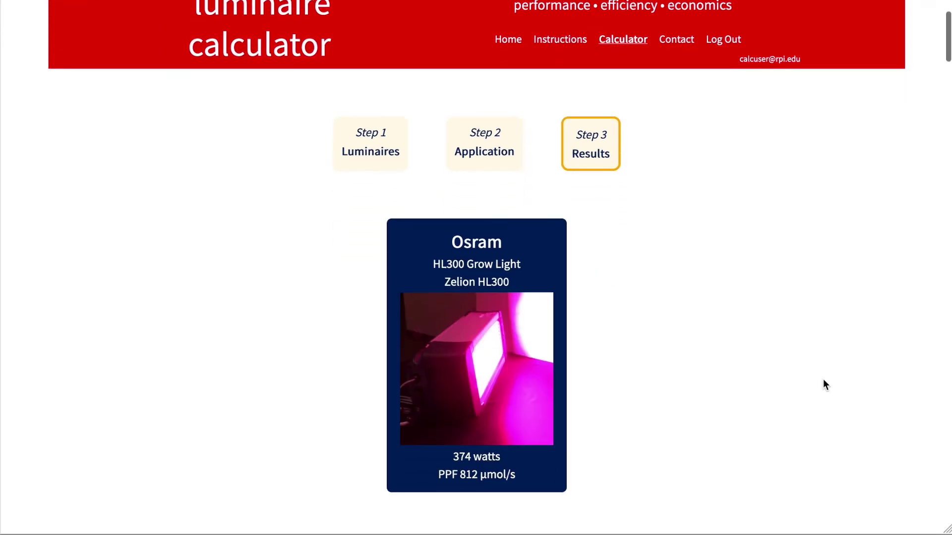
{"action": "scroll", "coordinate": [823, 384], "scroll_direction": "down", "scroll_amount": 1}
{"action": "scroll", "coordinate": [824, 385], "scroll_direction": "down", "scroll_amount": 1}
{"action": "scroll", "coordinate": [823, 385], "scroll_direction": "down", "scroll_amount": 1}
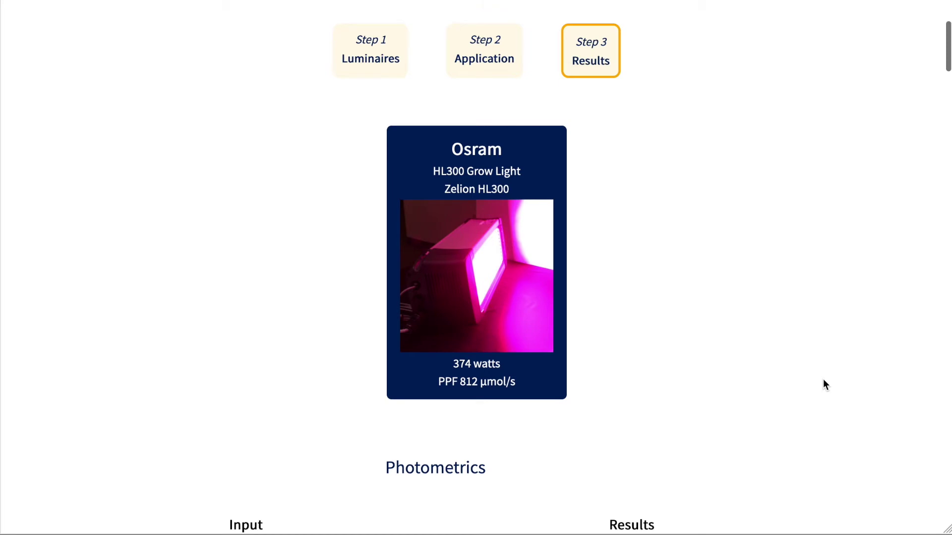
{"action": "scroll", "coordinate": [824, 385], "scroll_direction": "down", "scroll_amount": 1}
{"action": "scroll", "coordinate": [824, 385], "scroll_direction": "down", "scroll_amount": 2}
{"action": "scroll", "coordinate": [823, 385], "scroll_direction": "down", "scroll_amount": 3}
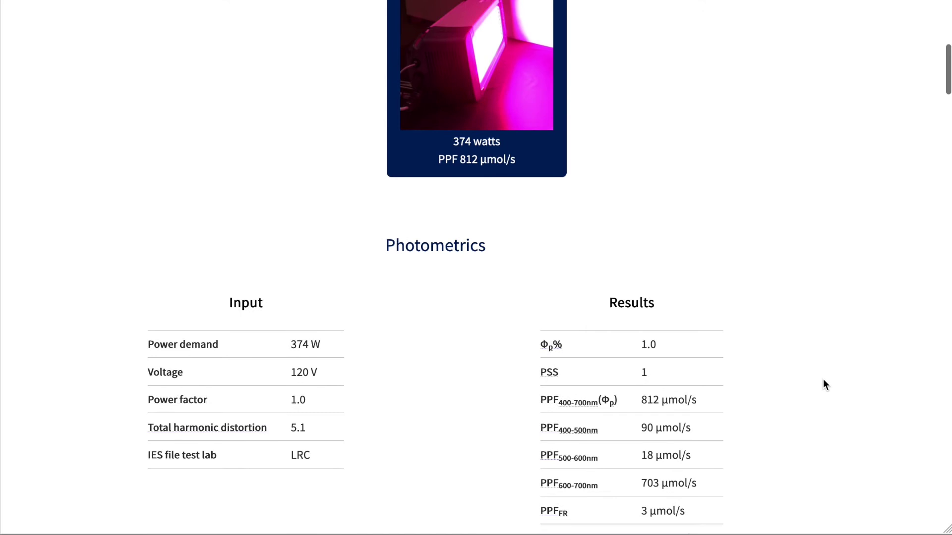
{"action": "scroll", "coordinate": [823, 384], "scroll_direction": "down", "scroll_amount": 1}
{"action": "scroll", "coordinate": [823, 385], "scroll_direction": "down", "scroll_amount": 1}
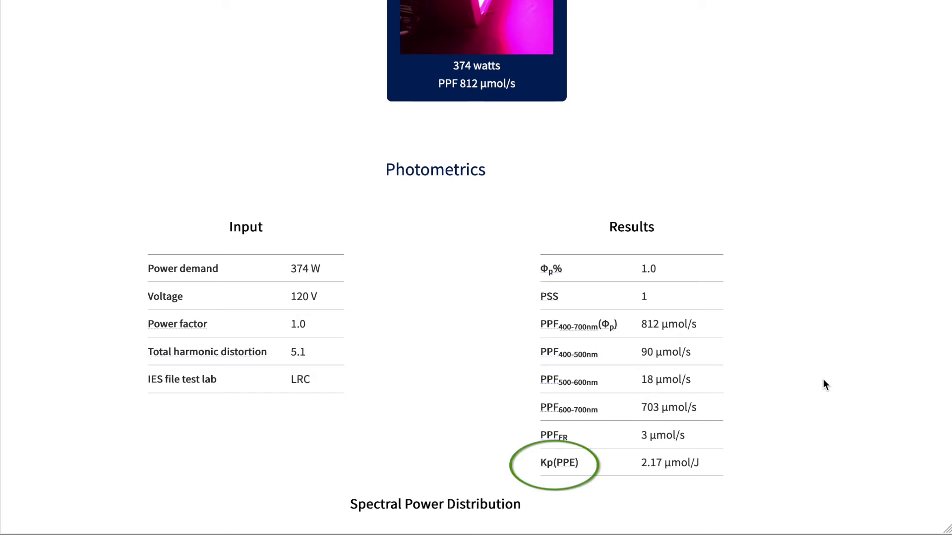
{"action": "scroll", "coordinate": [823, 384], "scroll_direction": "down", "scroll_amount": 1}
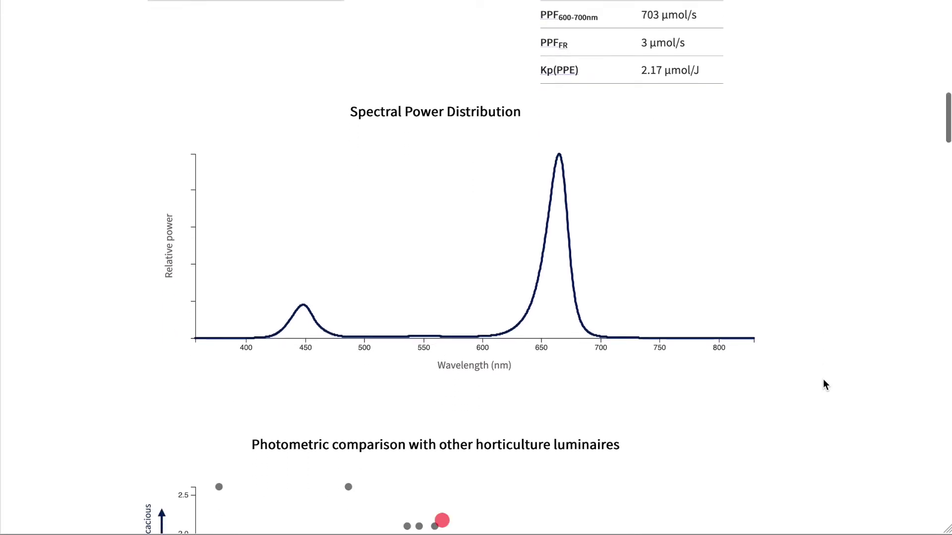
{"action": "scroll", "coordinate": [824, 384], "scroll_direction": "down", "scroll_amount": 1}
{"action": "scroll", "coordinate": [823, 384], "scroll_direction": "down", "scroll_amount": 1}
{"action": "scroll", "coordinate": [824, 384], "scroll_direction": "down", "scroll_amount": 1}
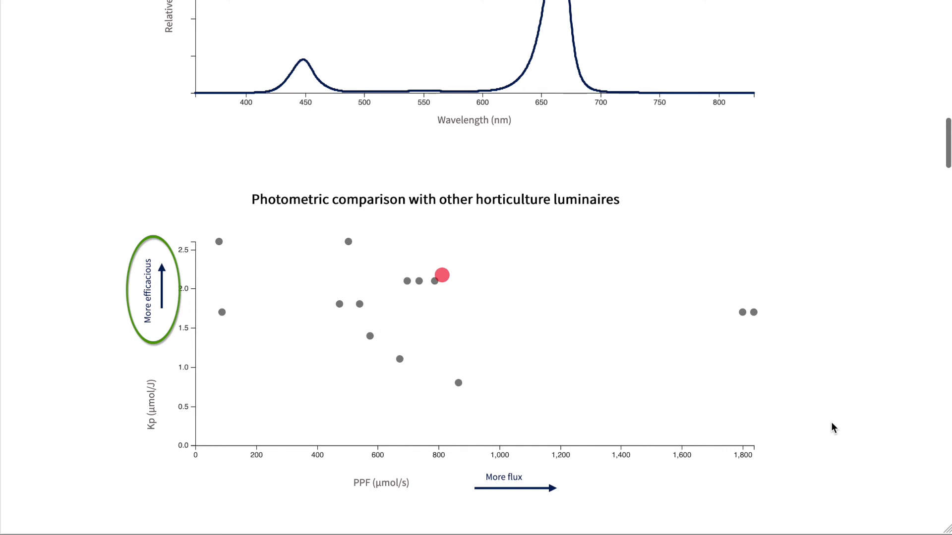
{"action": "scroll", "coordinate": [831, 428], "scroll_direction": "down", "scroll_amount": 1}
{"action": "scroll", "coordinate": [831, 428], "scroll_direction": "down", "scroll_amount": 2}
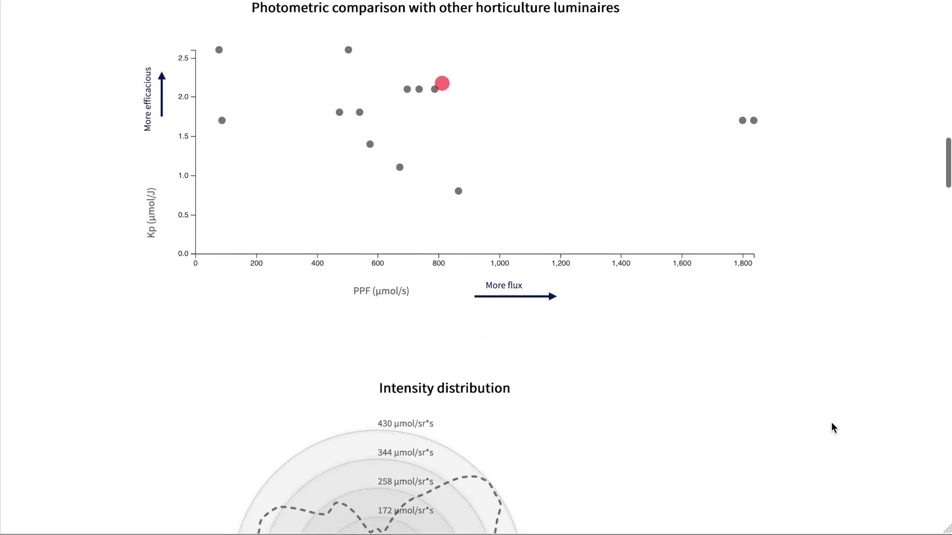
{"action": "scroll", "coordinate": [831, 428], "scroll_direction": "down", "scroll_amount": 1}
{"action": "scroll", "coordinate": [831, 428], "scroll_direction": "down", "scroll_amount": 1}
{"action": "scroll", "coordinate": [833, 428], "scroll_direction": "down", "scroll_amount": 1}
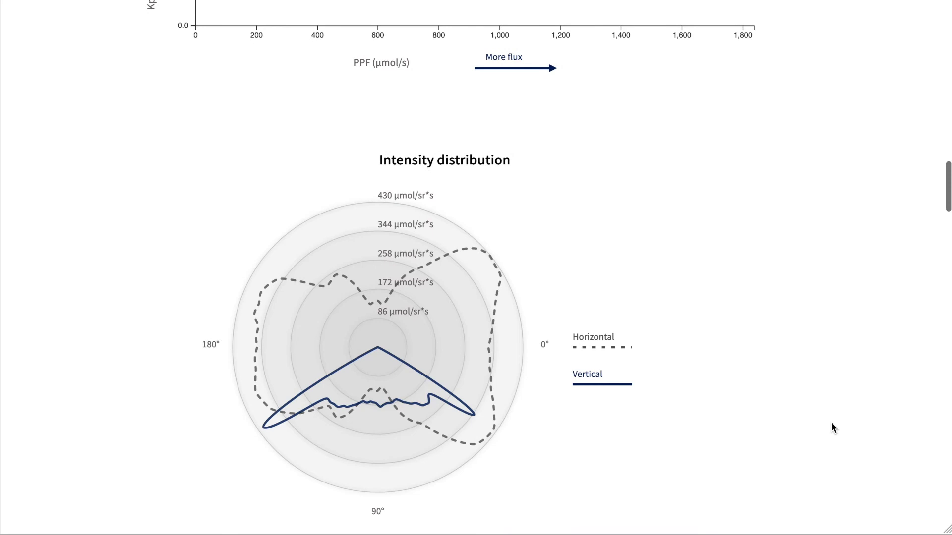
{"action": "scroll", "coordinate": [832, 428], "scroll_direction": "down", "scroll_amount": 1}
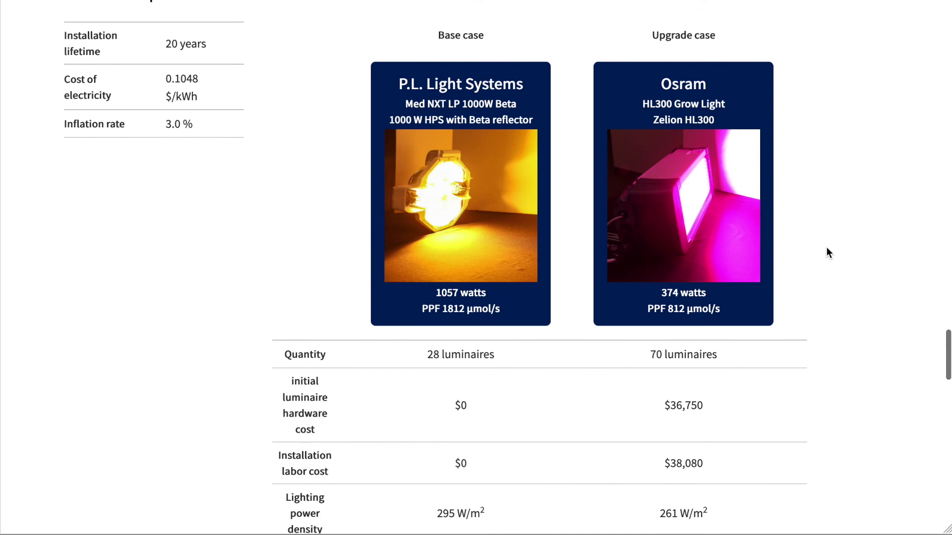
{"action": "scroll", "coordinate": [827, 253], "scroll_direction": "down", "scroll_amount": 1}
{"action": "scroll", "coordinate": [827, 253], "scroll_direction": "down", "scroll_amount": 1}
{"action": "scroll", "coordinate": [827, 253], "scroll_direction": "down", "scroll_amount": 1}
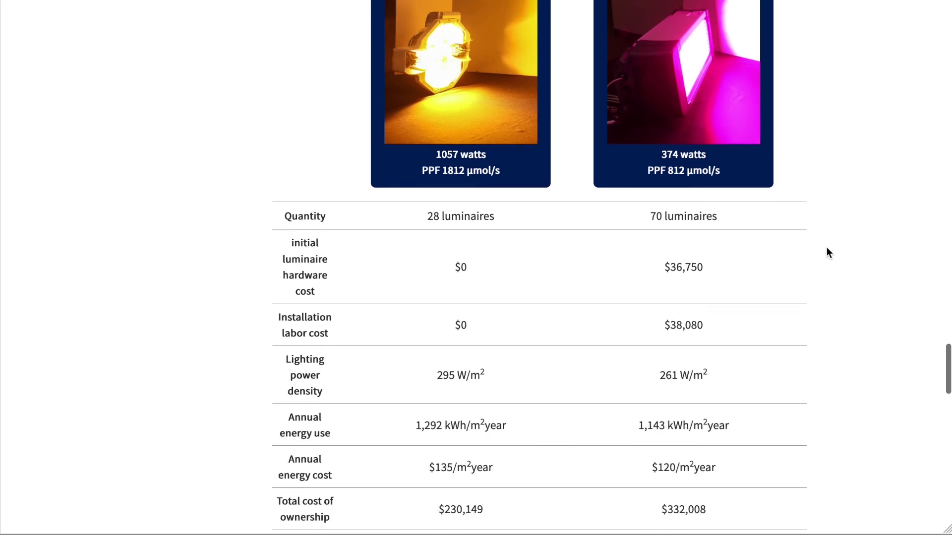
{"action": "scroll", "coordinate": [827, 253], "scroll_direction": "down", "scroll_amount": 1}
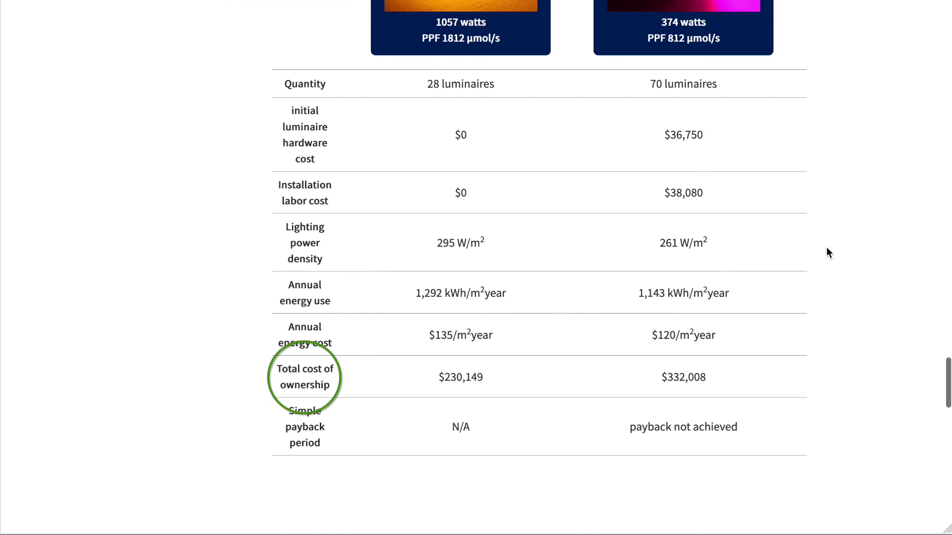
{"action": "scroll", "coordinate": [828, 253], "scroll_direction": "down", "scroll_amount": 5}
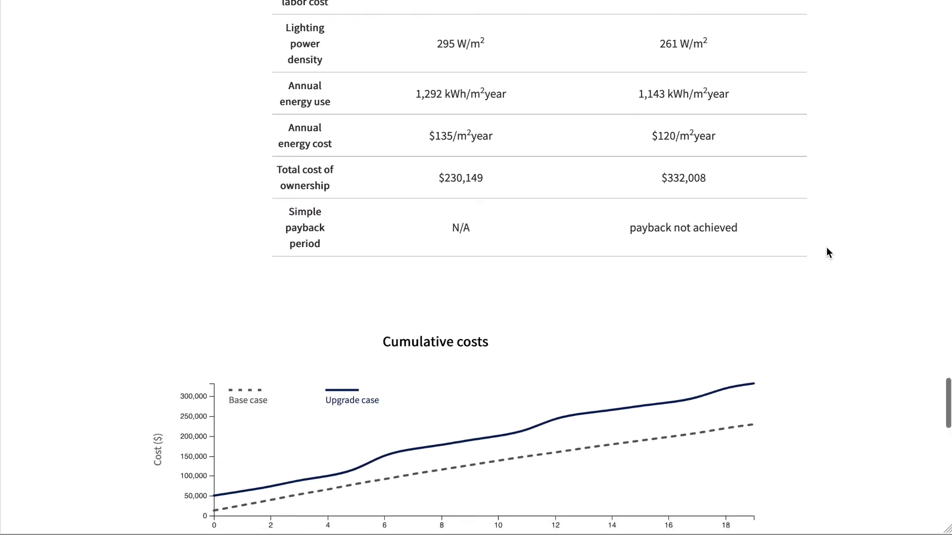
{"action": "scroll", "coordinate": [828, 253], "scroll_direction": "down", "scroll_amount": 1}
{"action": "scroll", "coordinate": [827, 253], "scroll_direction": "down", "scroll_amount": 1}
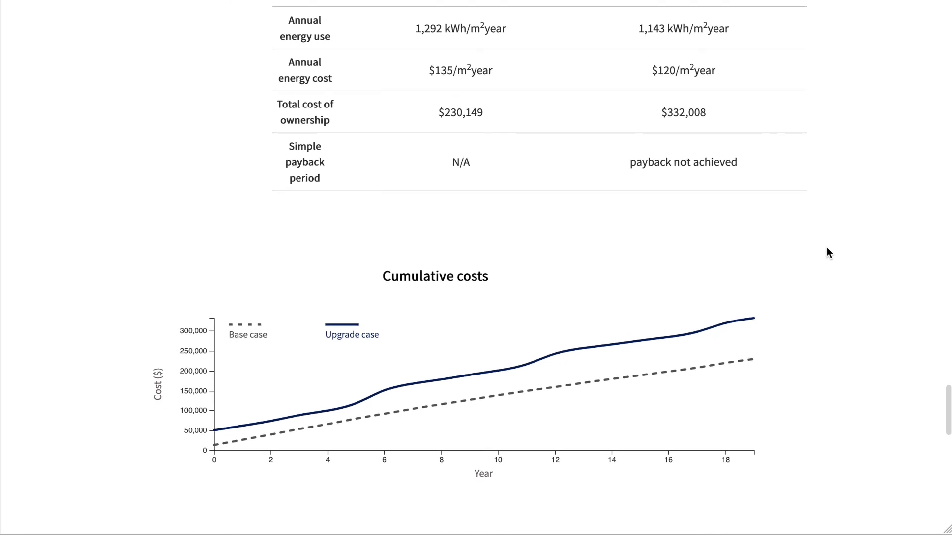
{"action": "scroll", "coordinate": [828, 253], "scroll_direction": "down", "scroll_amount": 1}
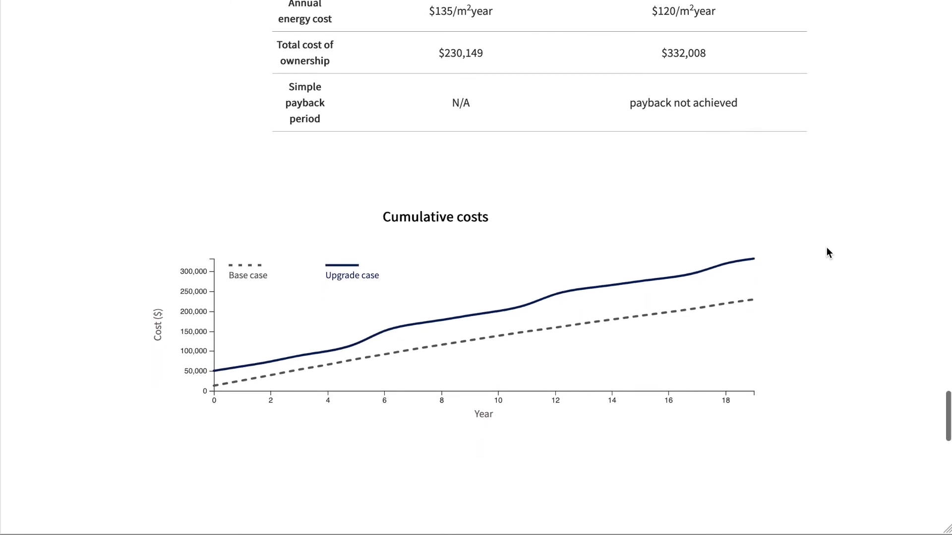